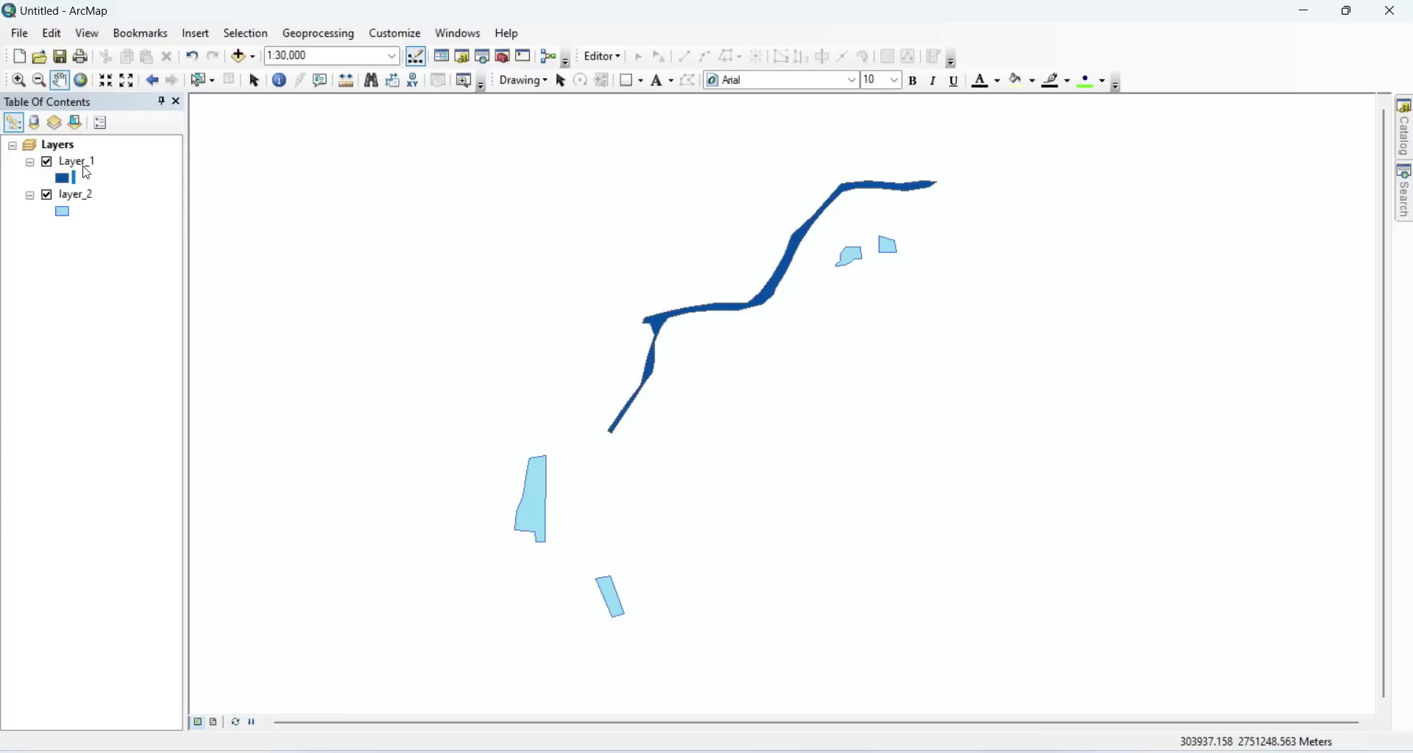
Step: Select the single Water record in Layer_1's attribute table, then close the table
left_click(85, 172)
right_click(86, 172)
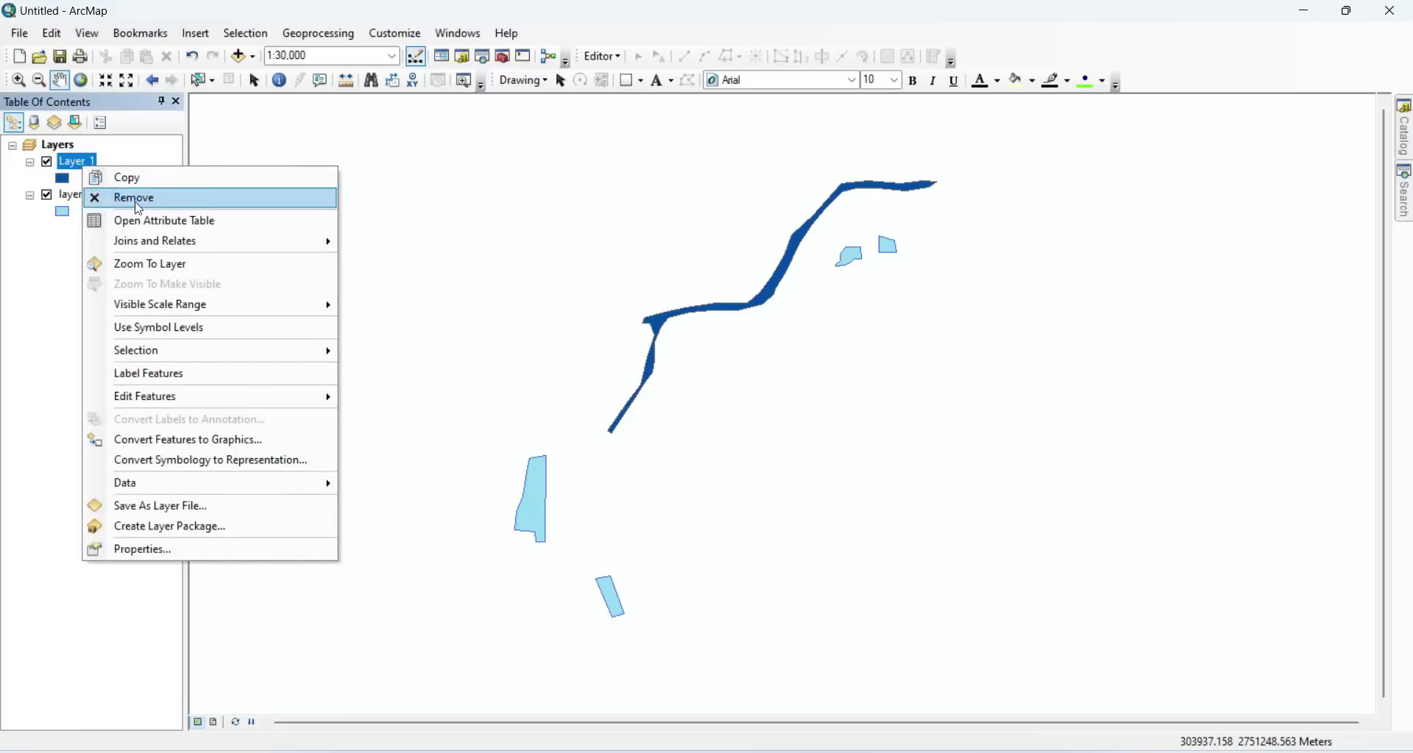
left_click(150, 221)
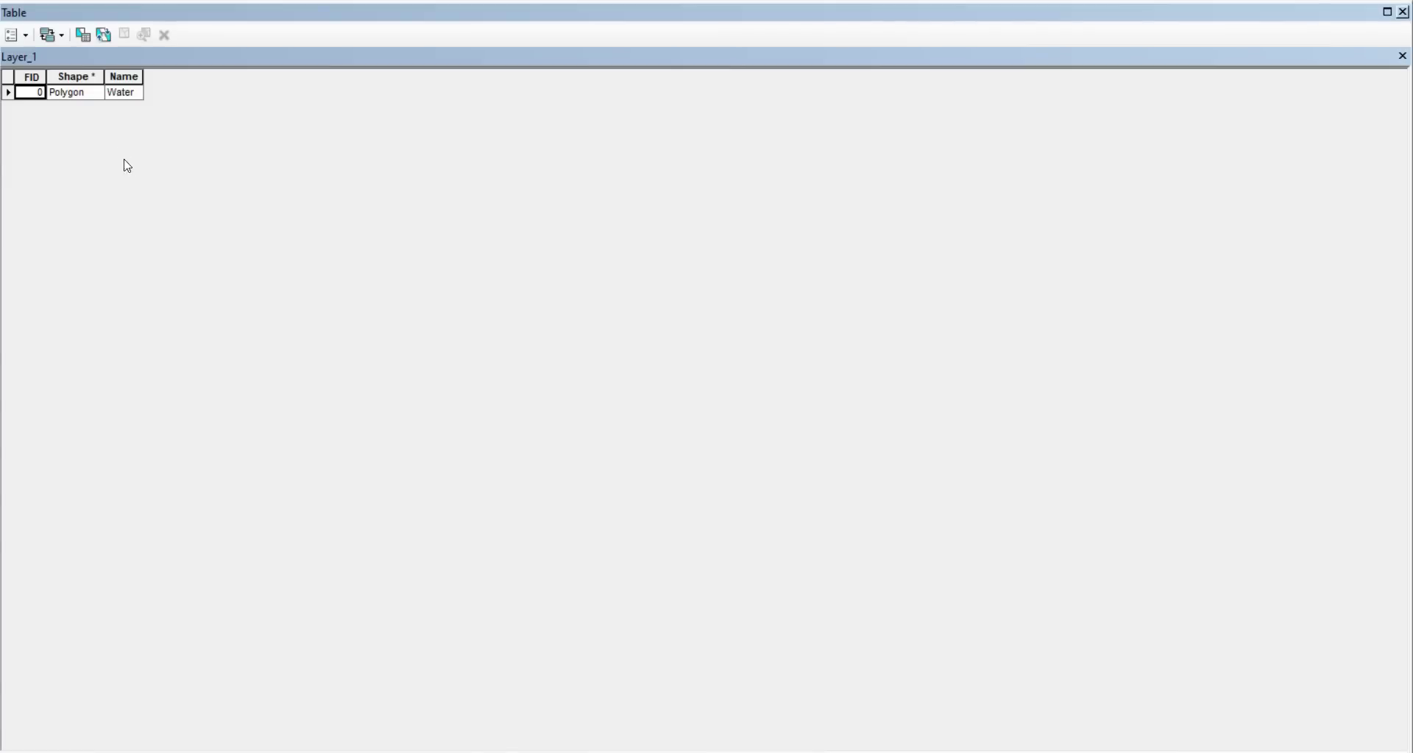
left_click(9, 93)
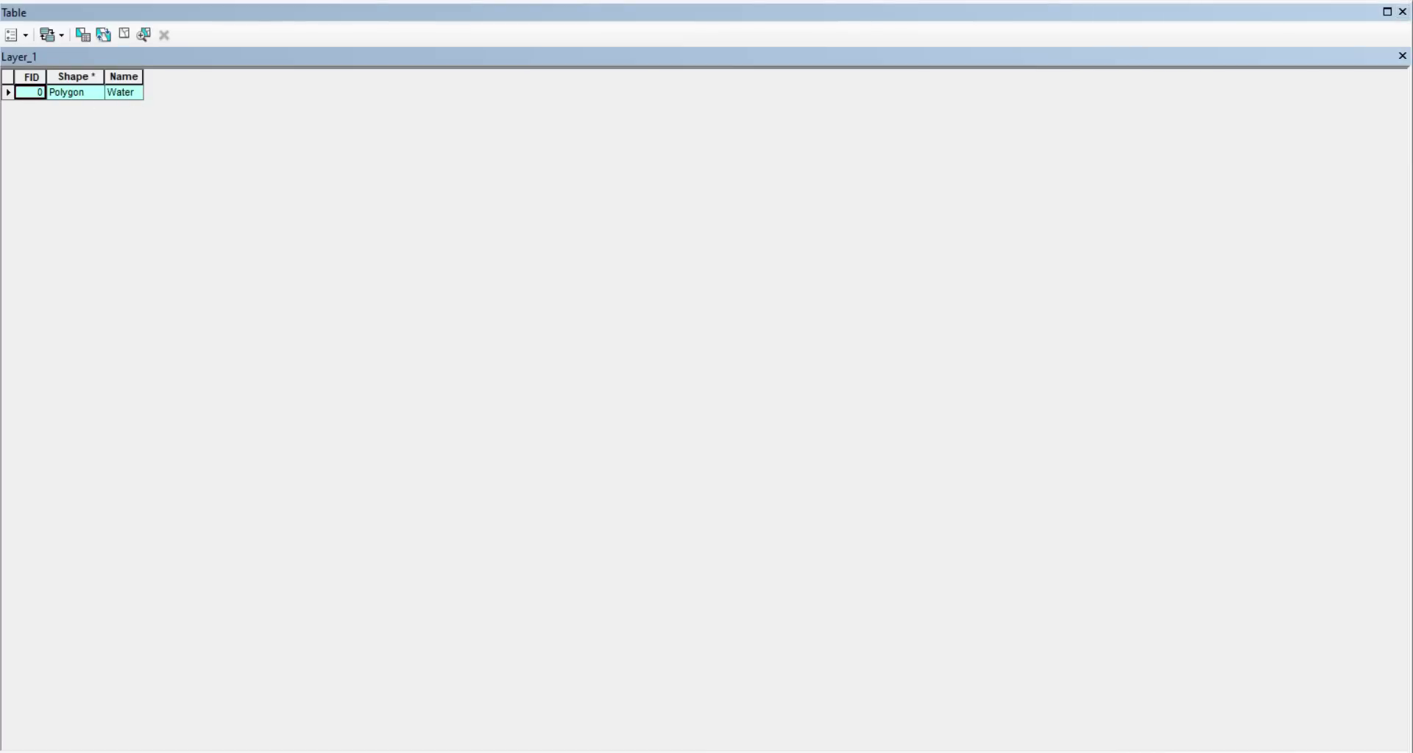
left_click(1404, 12)
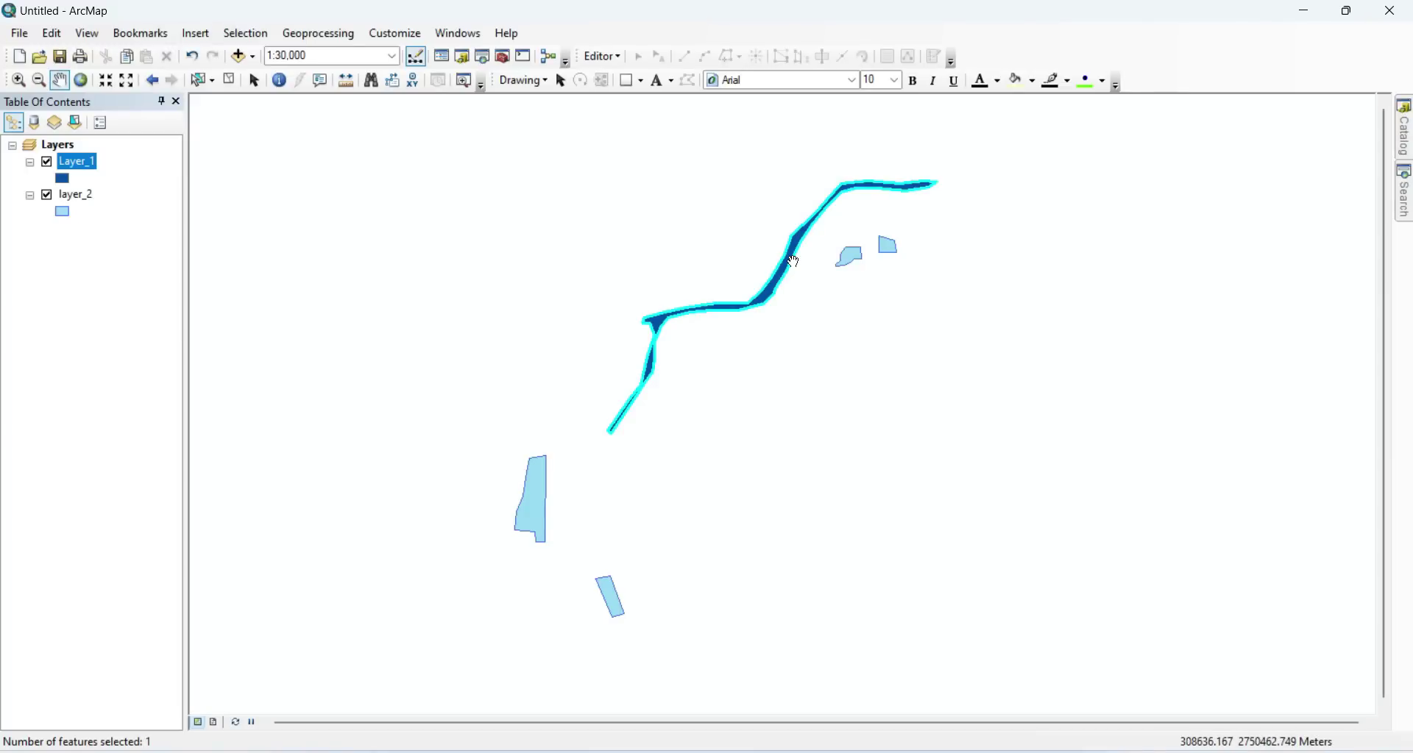
right_click(81, 197)
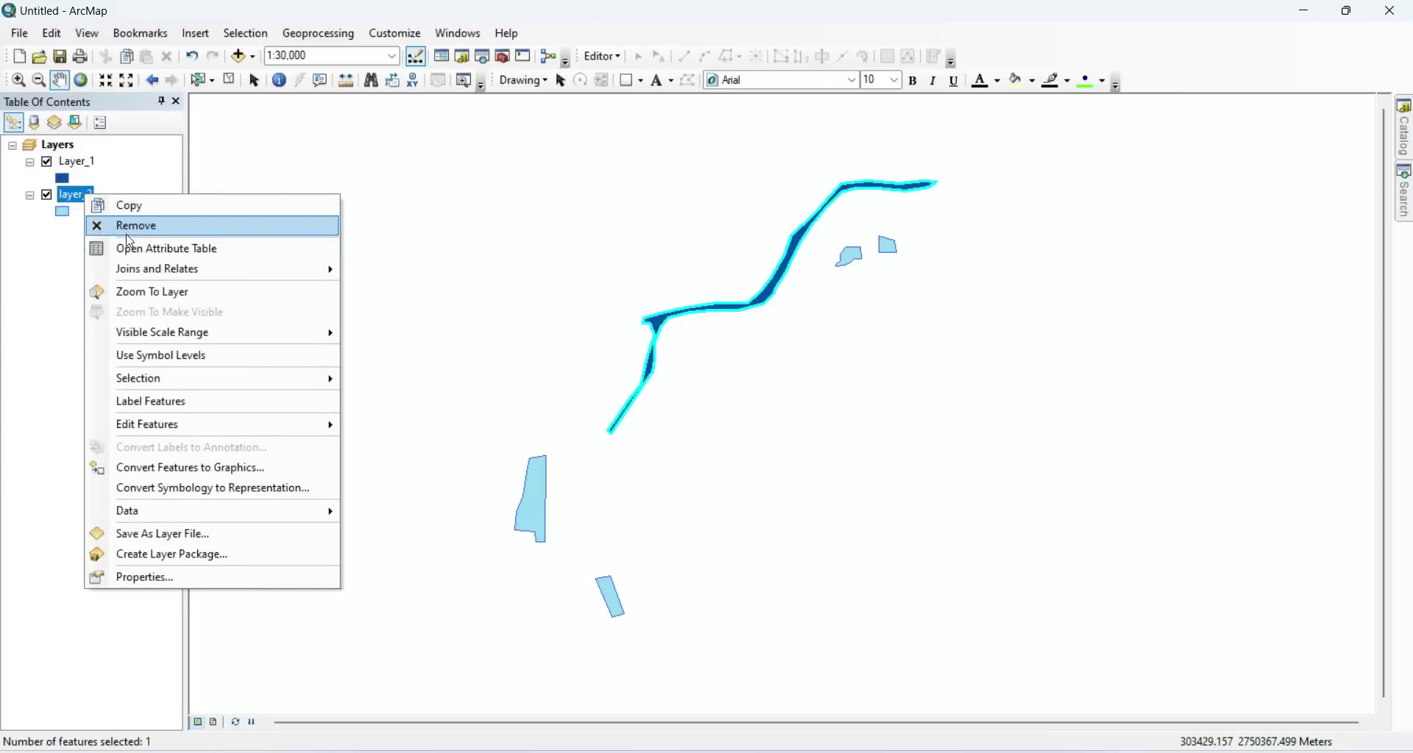
Step: Select layer_2's four Water records (OIDs 4–7) in its attribute table, then close it
left_click(149, 250)
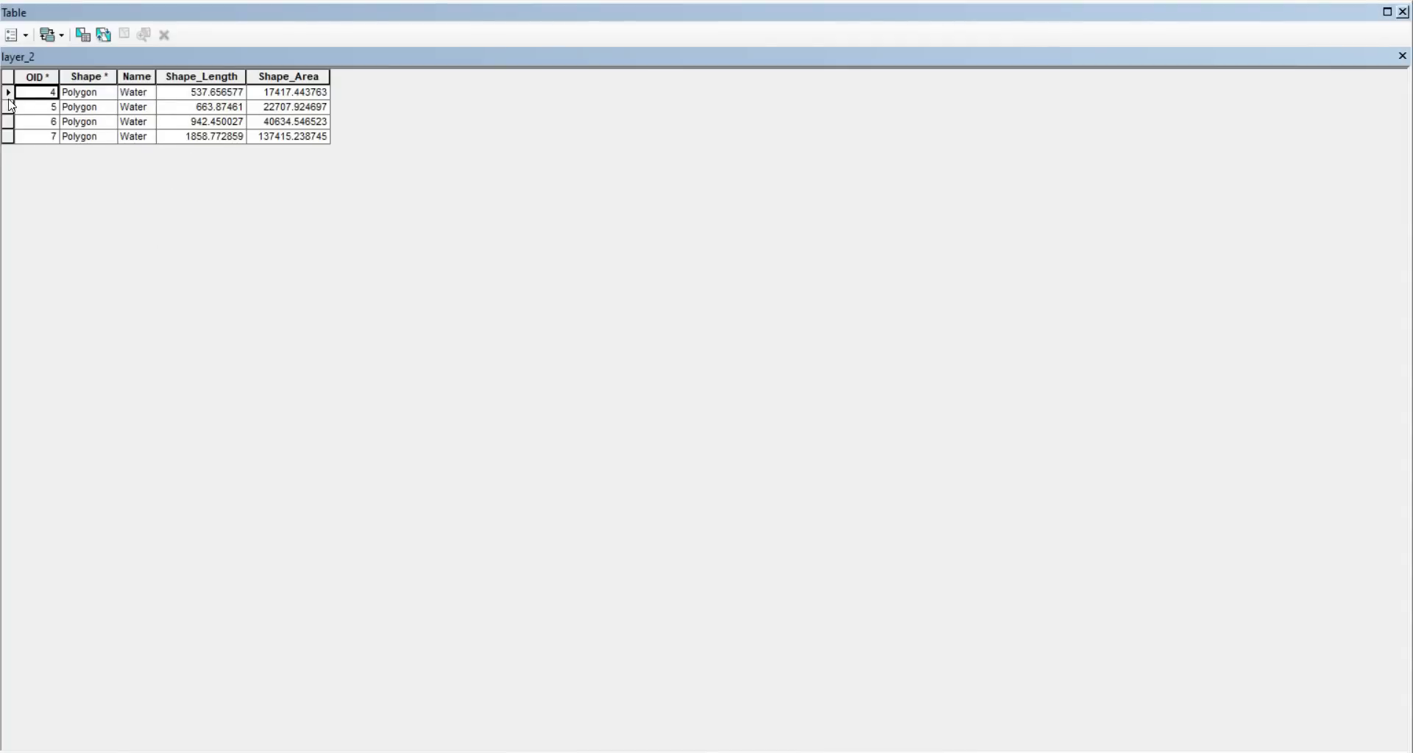
left_click_drag(5, 96, 8, 151)
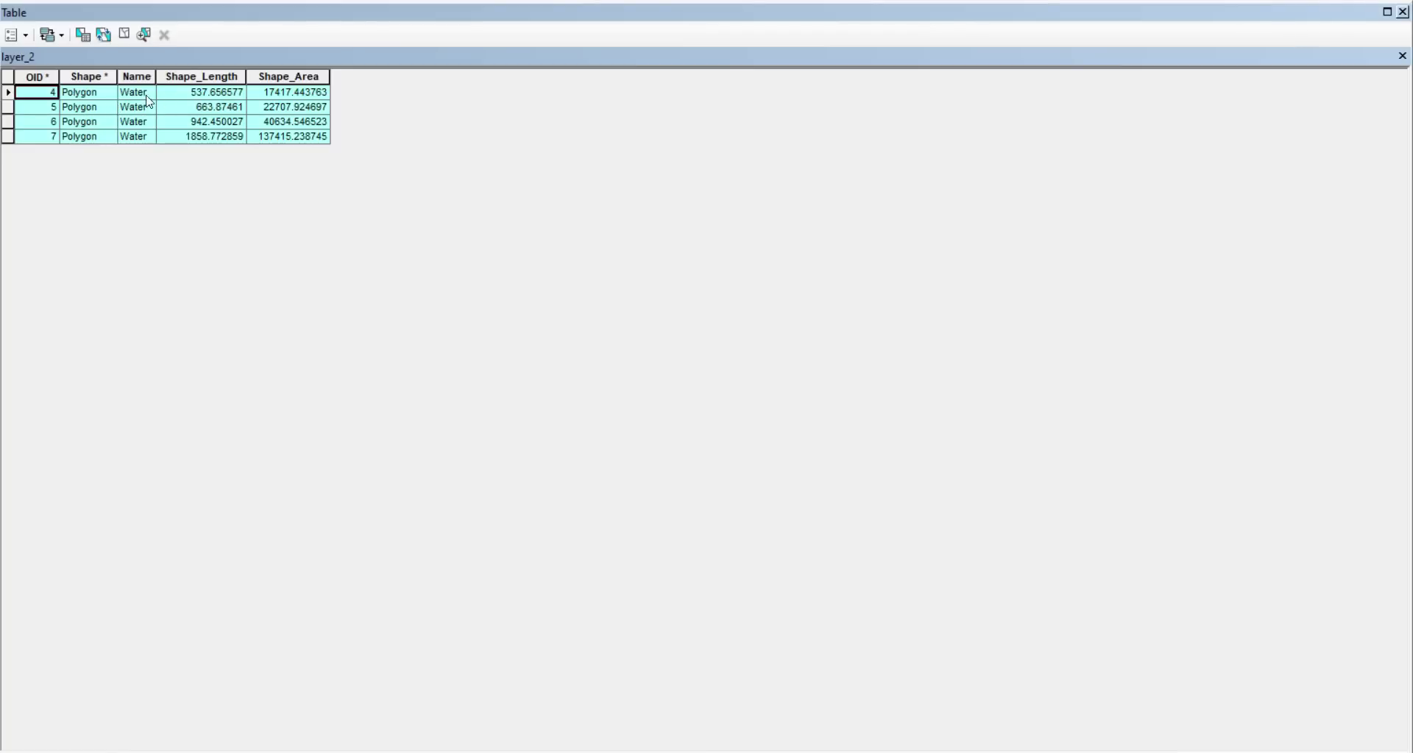
left_click(1402, 11)
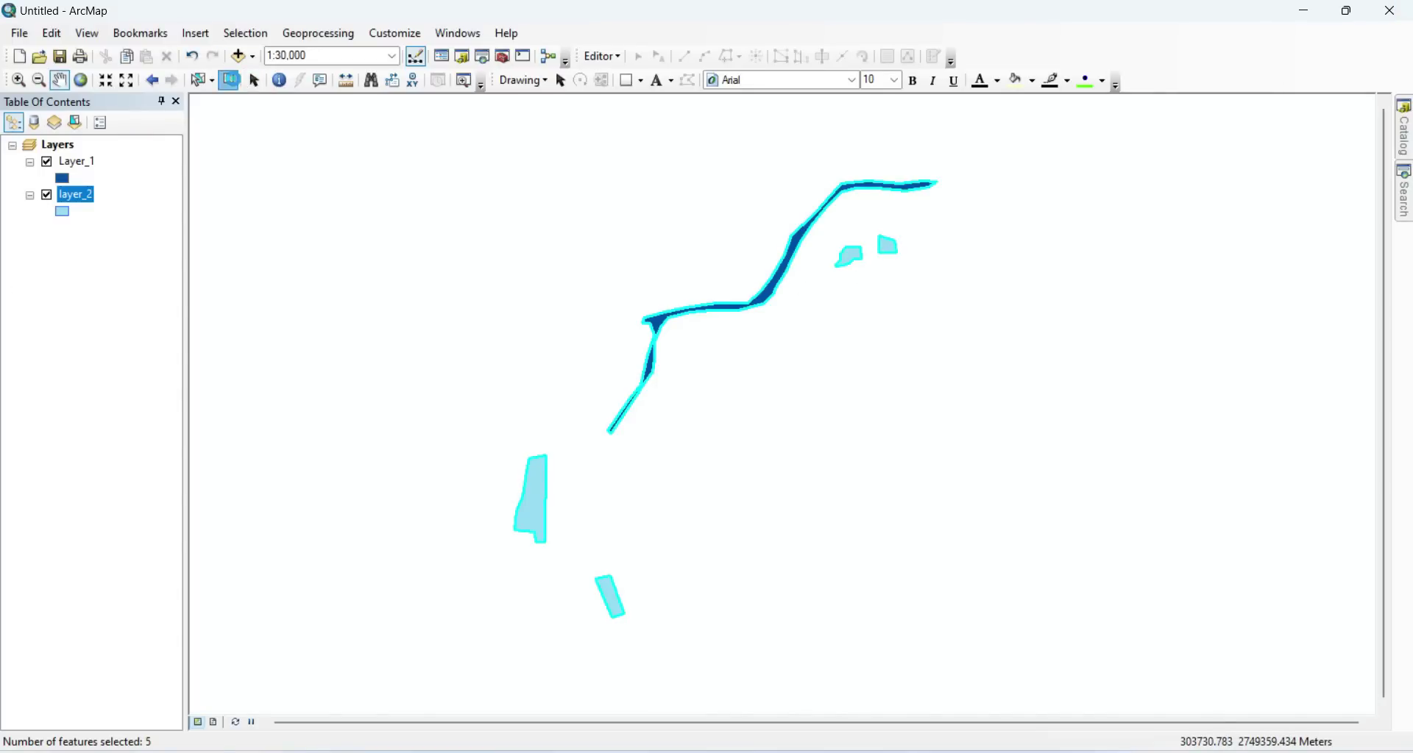
Step: Clear all selected features and bring up the Editor menu
left_click(229, 79)
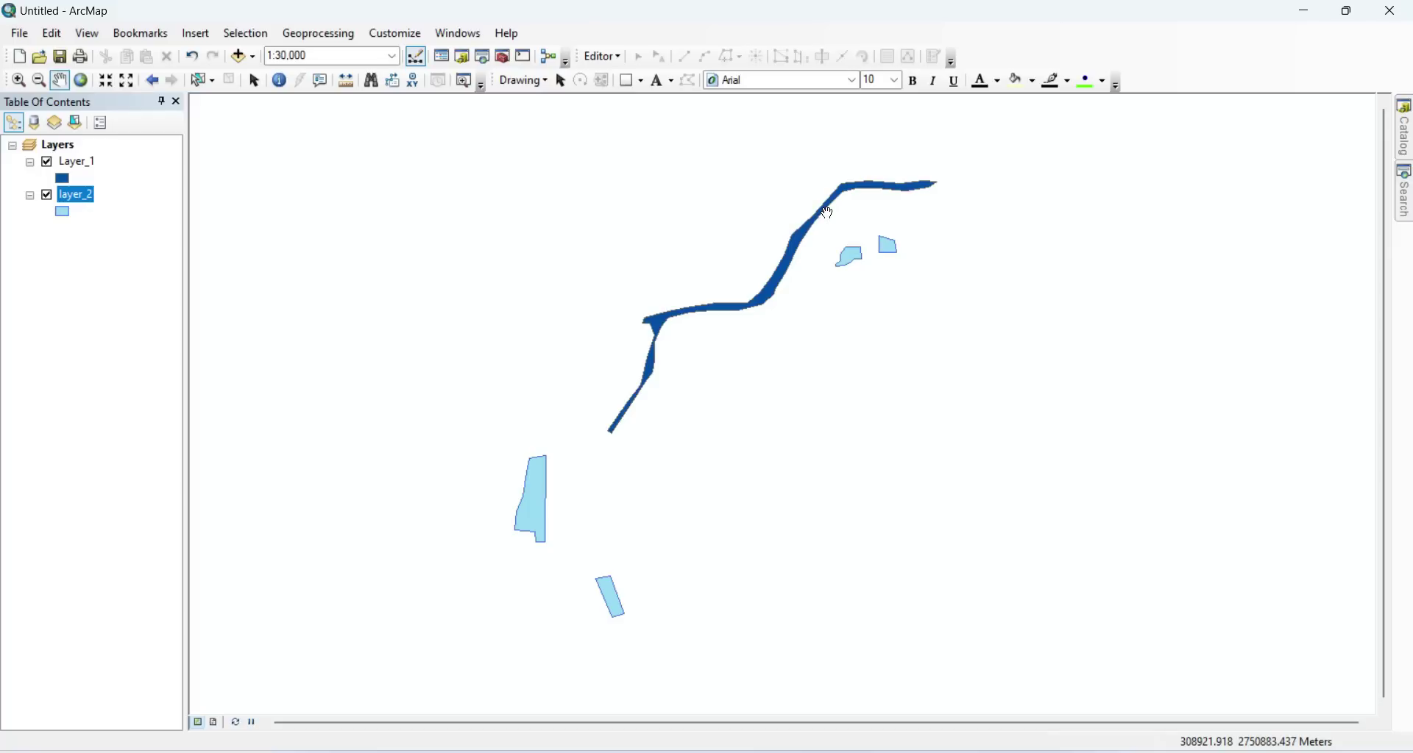
left_click(612, 64)
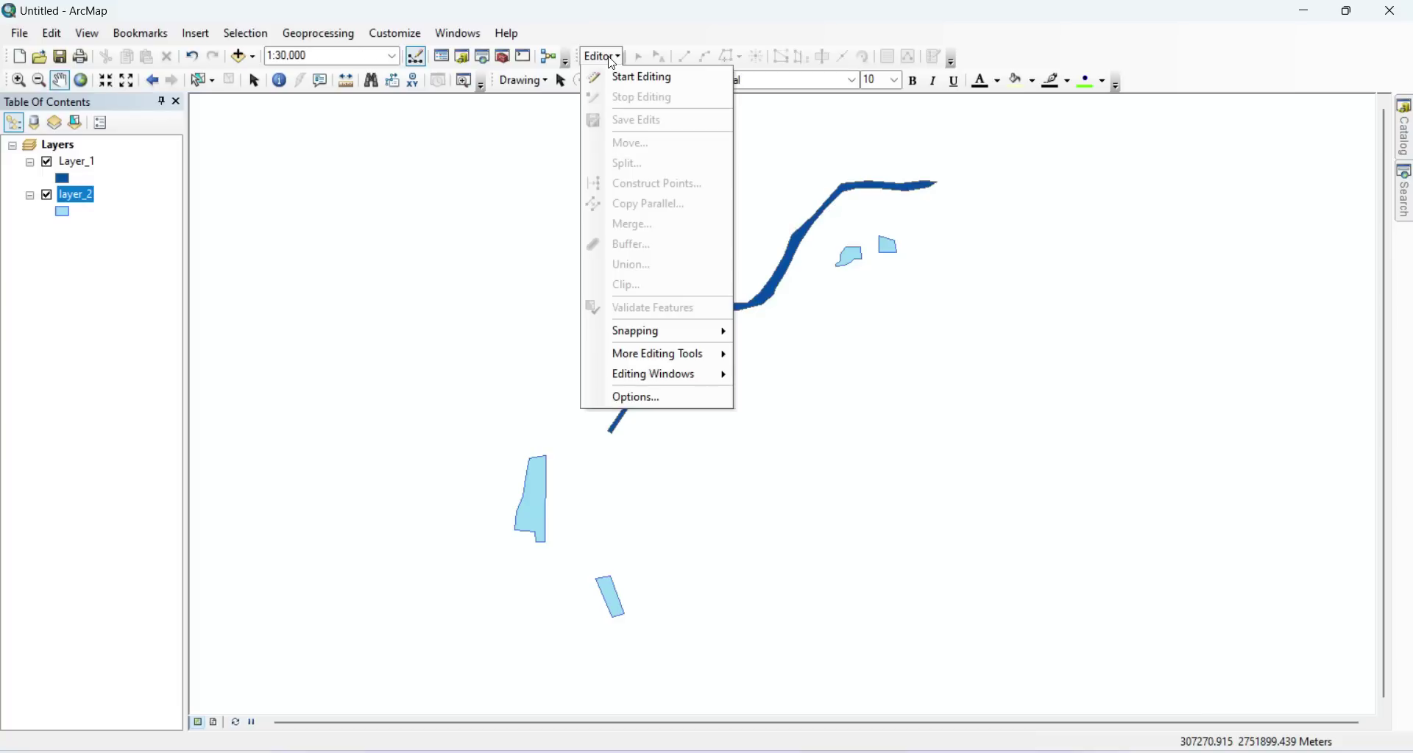
left_click(565, 44)
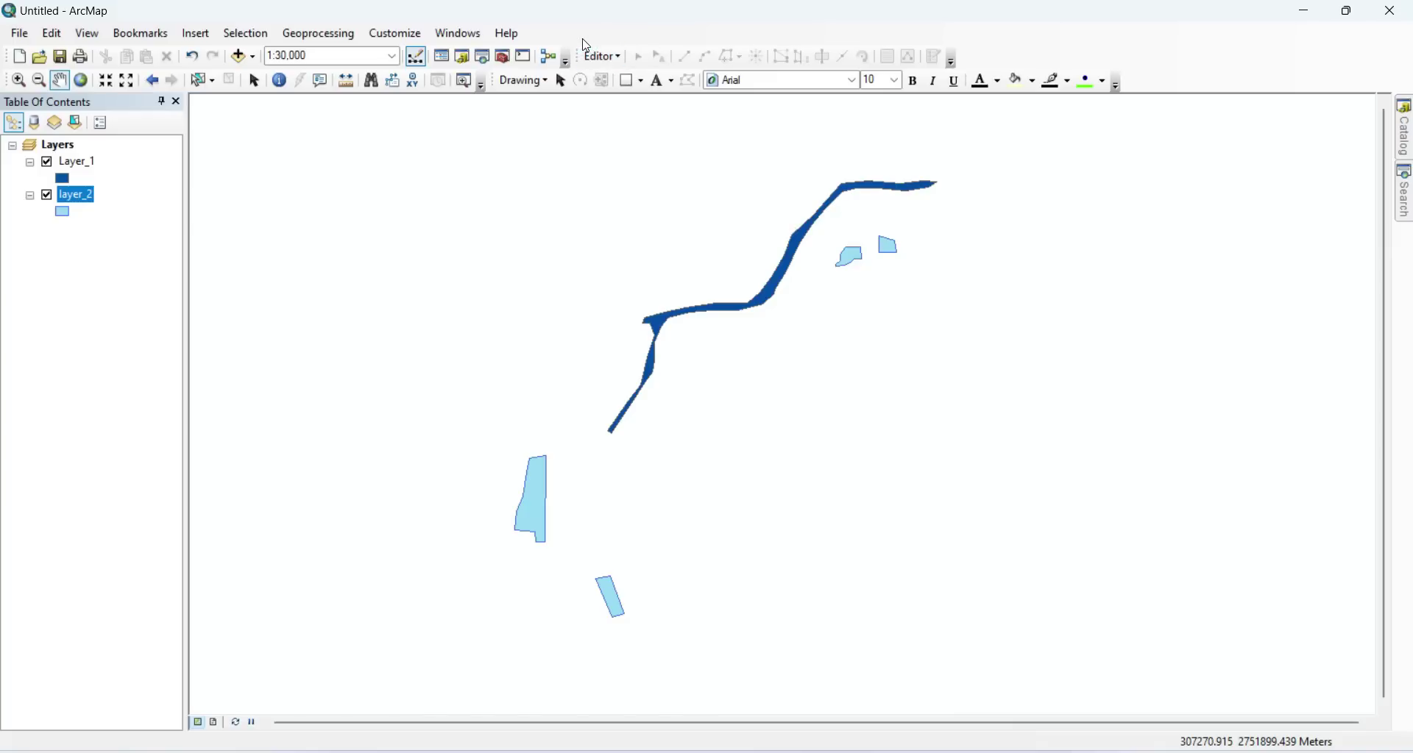
left_click(410, 37)
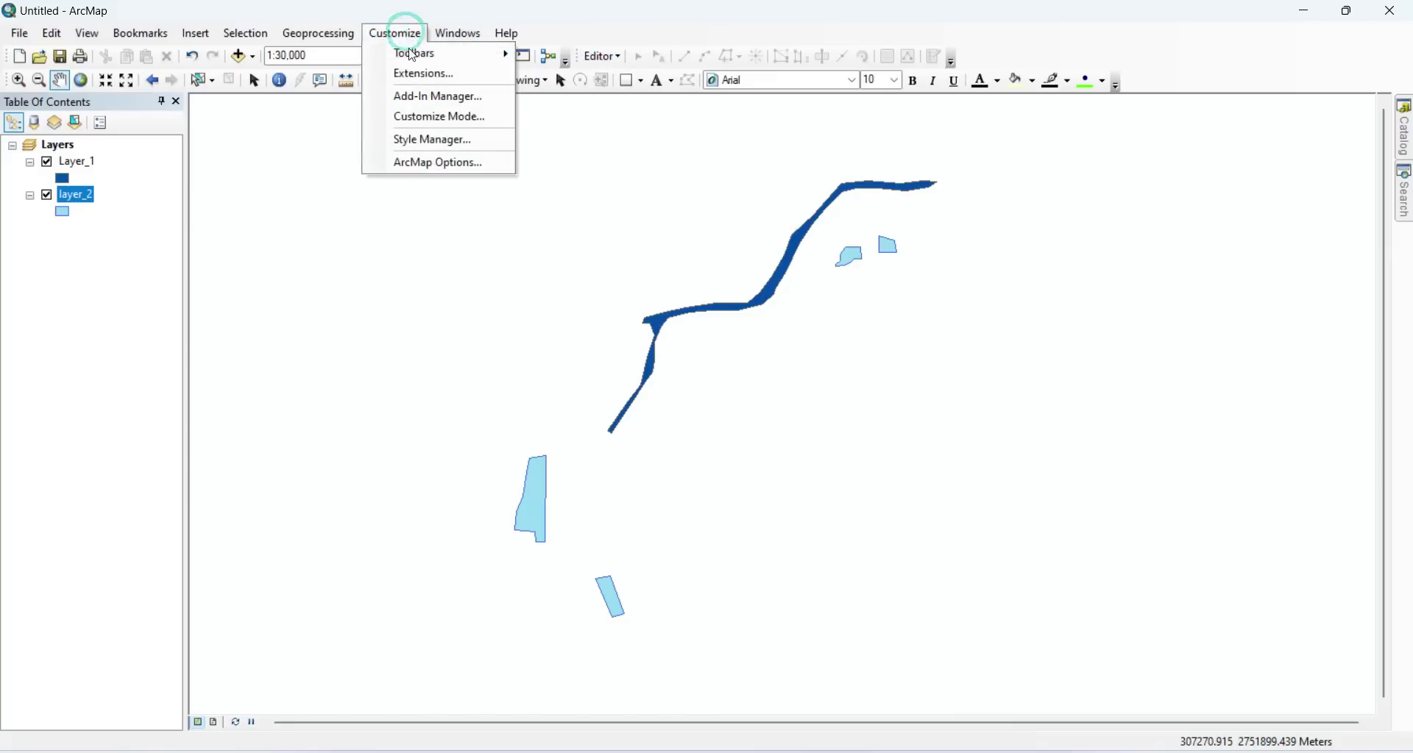
mouse_move(409, 53)
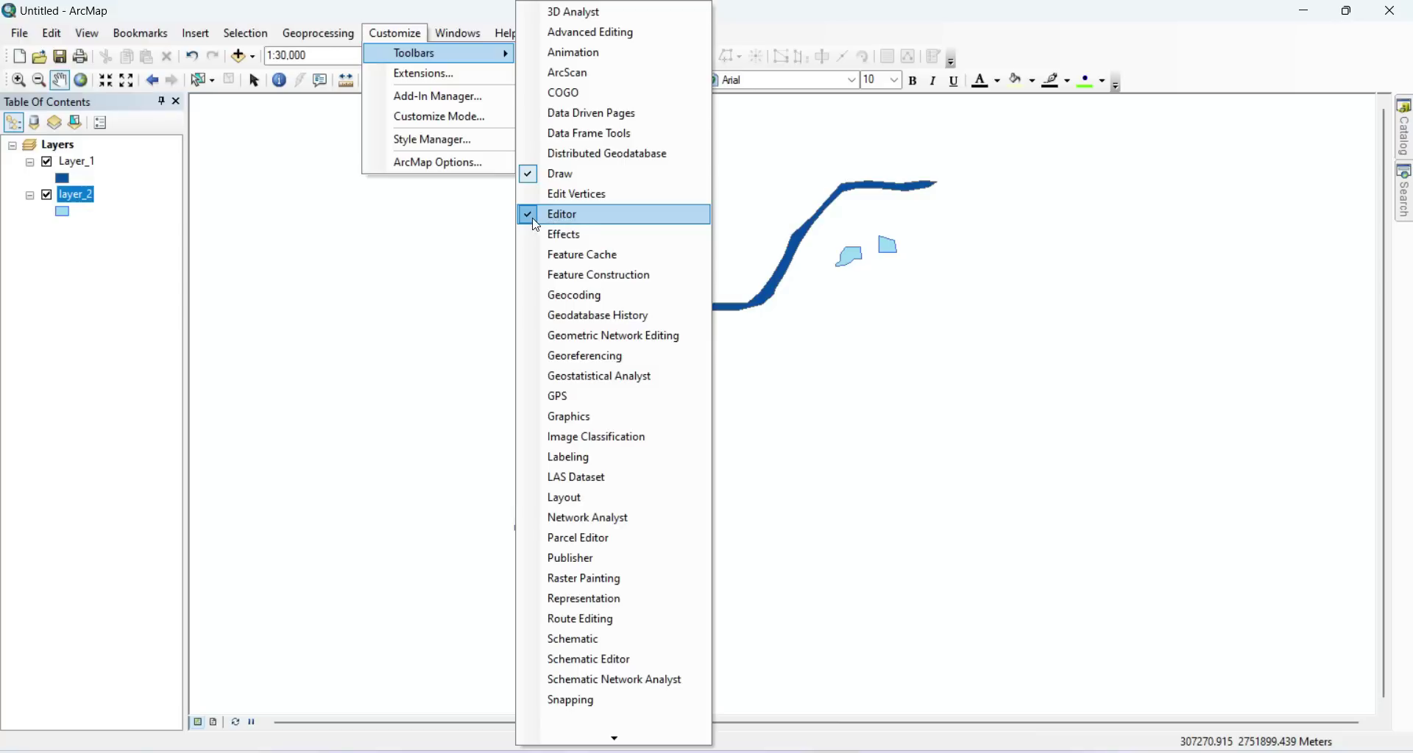
left_click(576, 222)
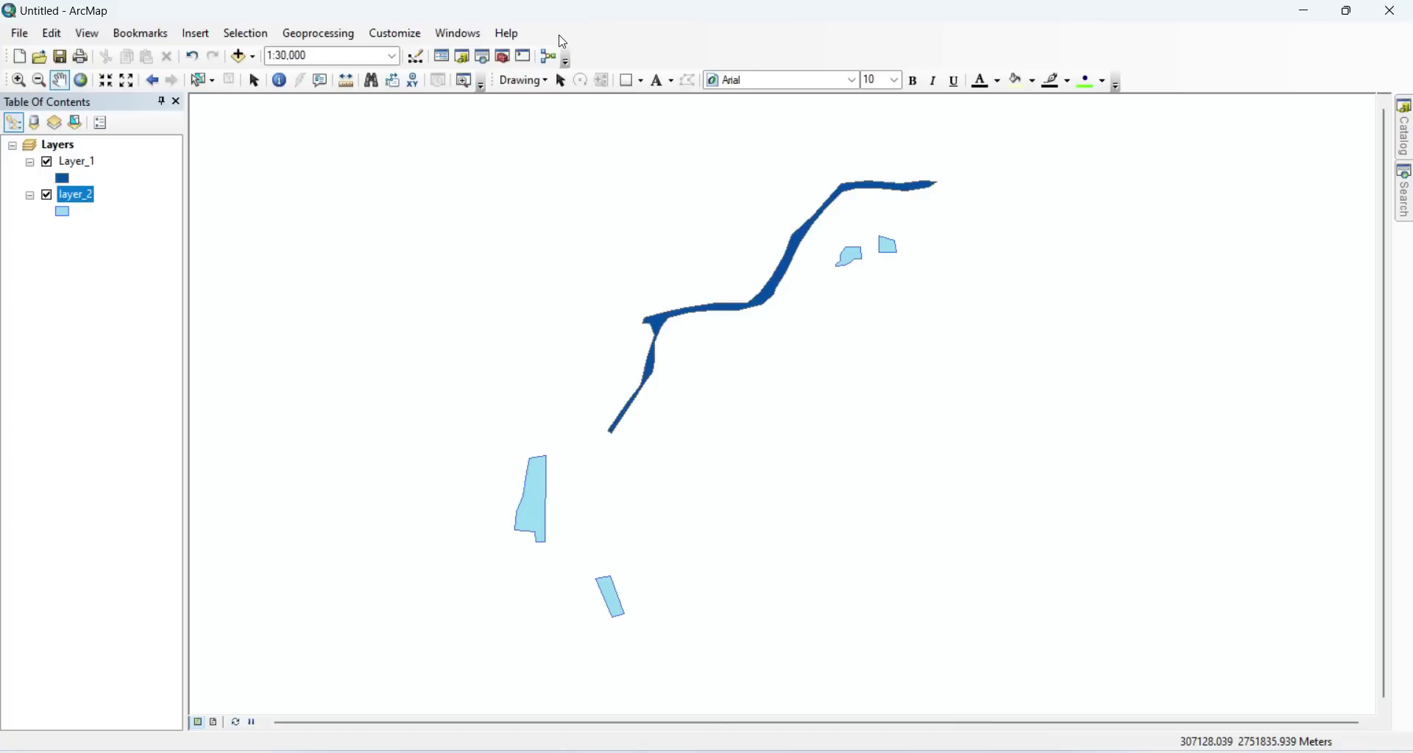
right_click(588, 33)
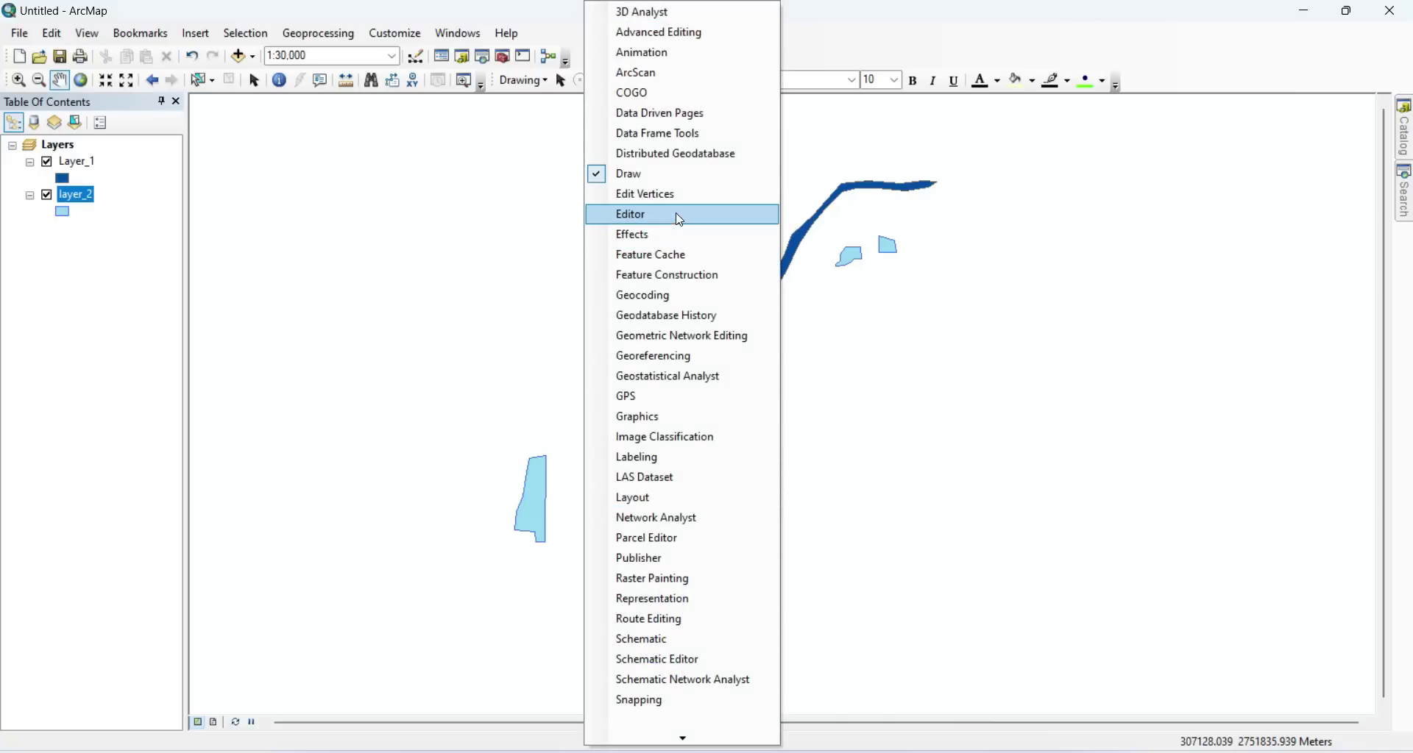
left_click(637, 220)
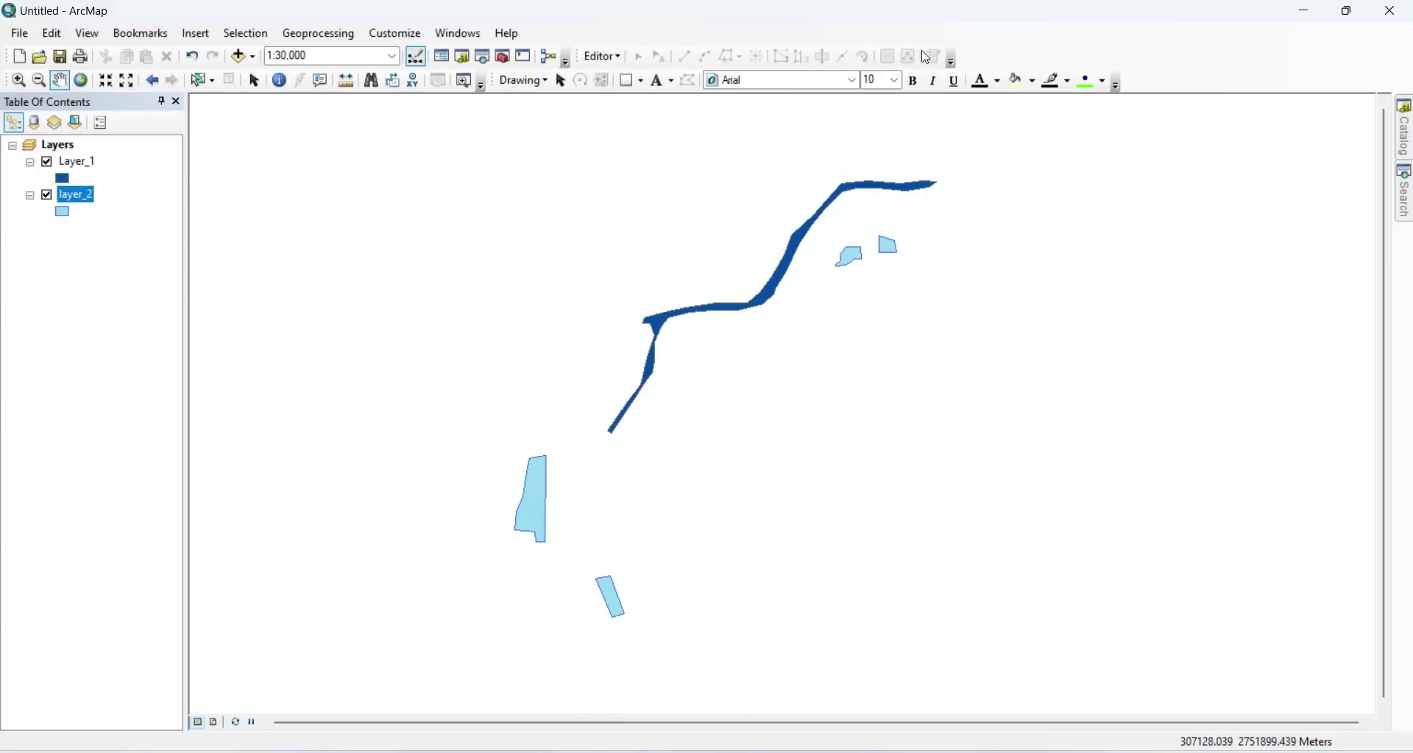
left_click(603, 57)
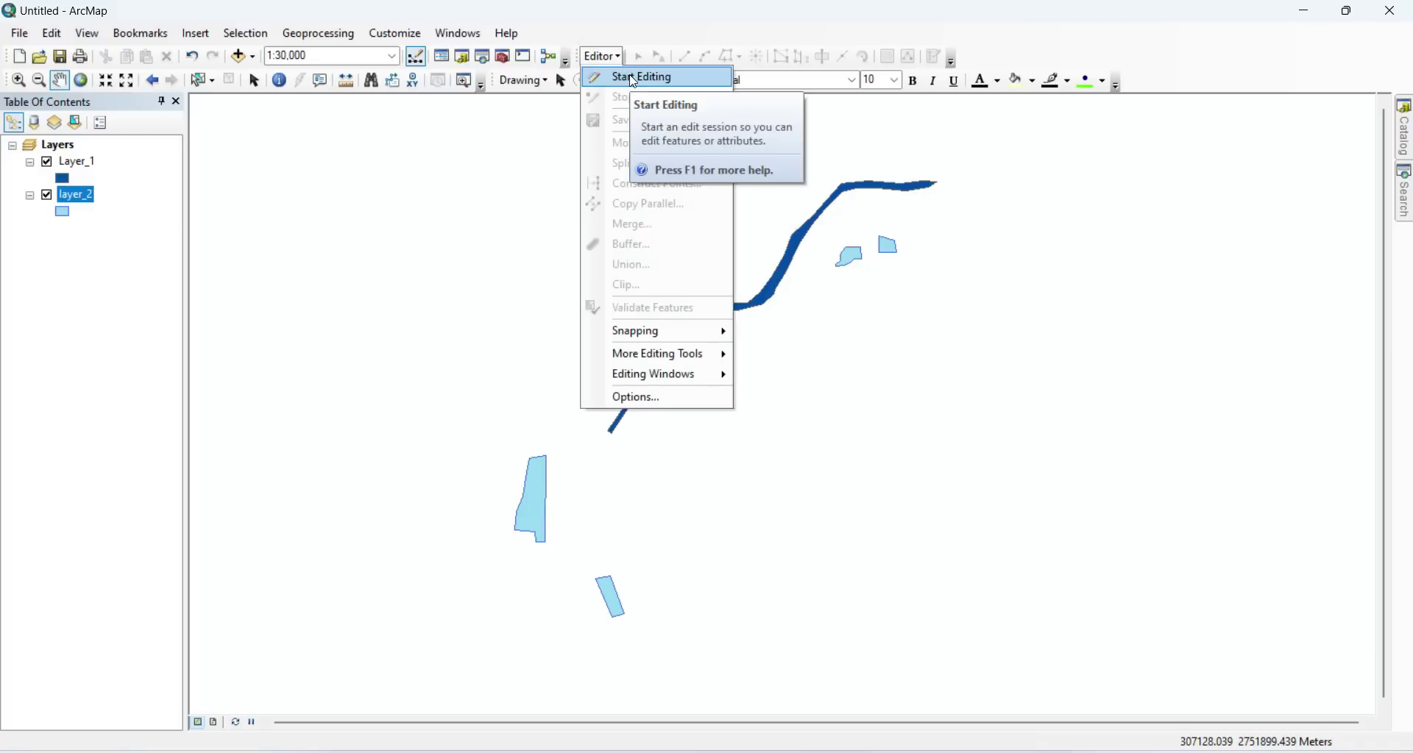
Step: Start editing layer_2's workspace and box-select the two small water polygons
left_click(615, 36)
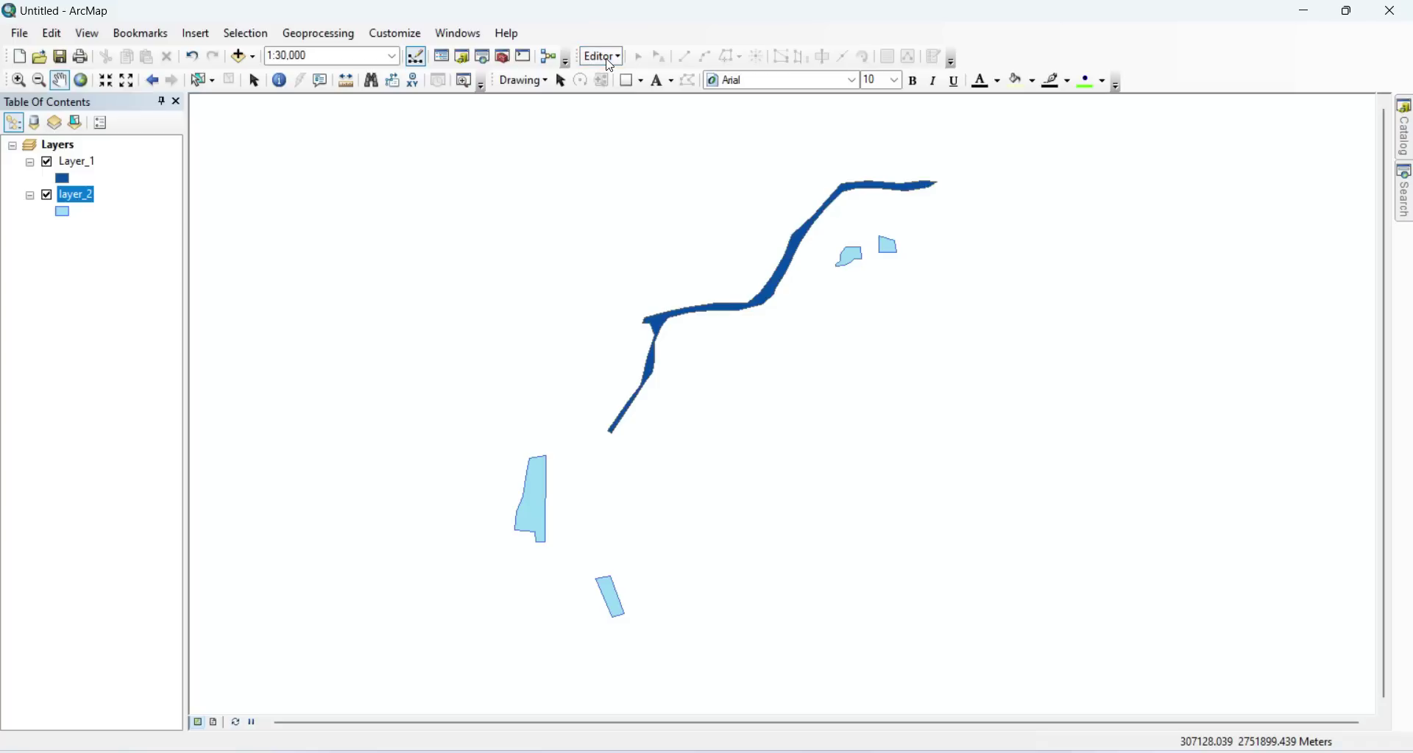
left_click(610, 65)
left_click(627, 77)
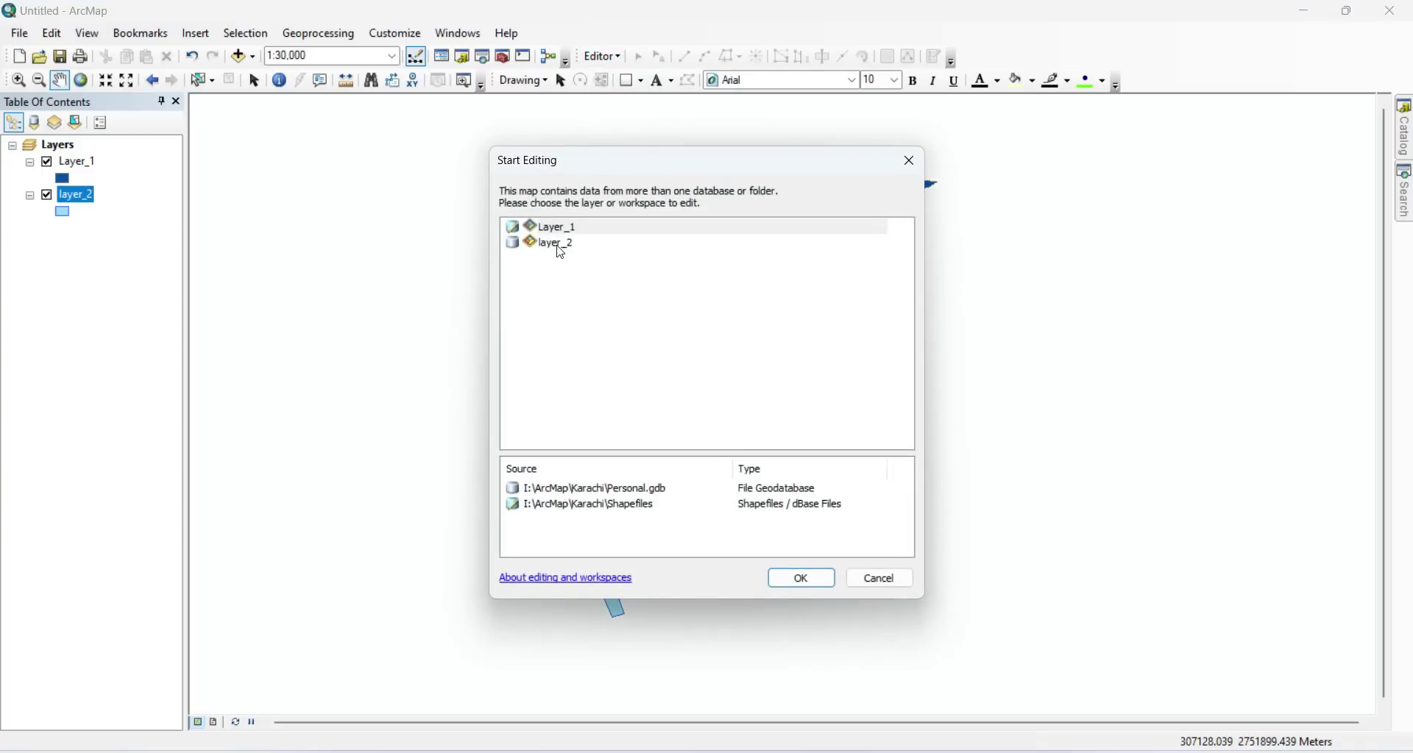
left_click(562, 246)
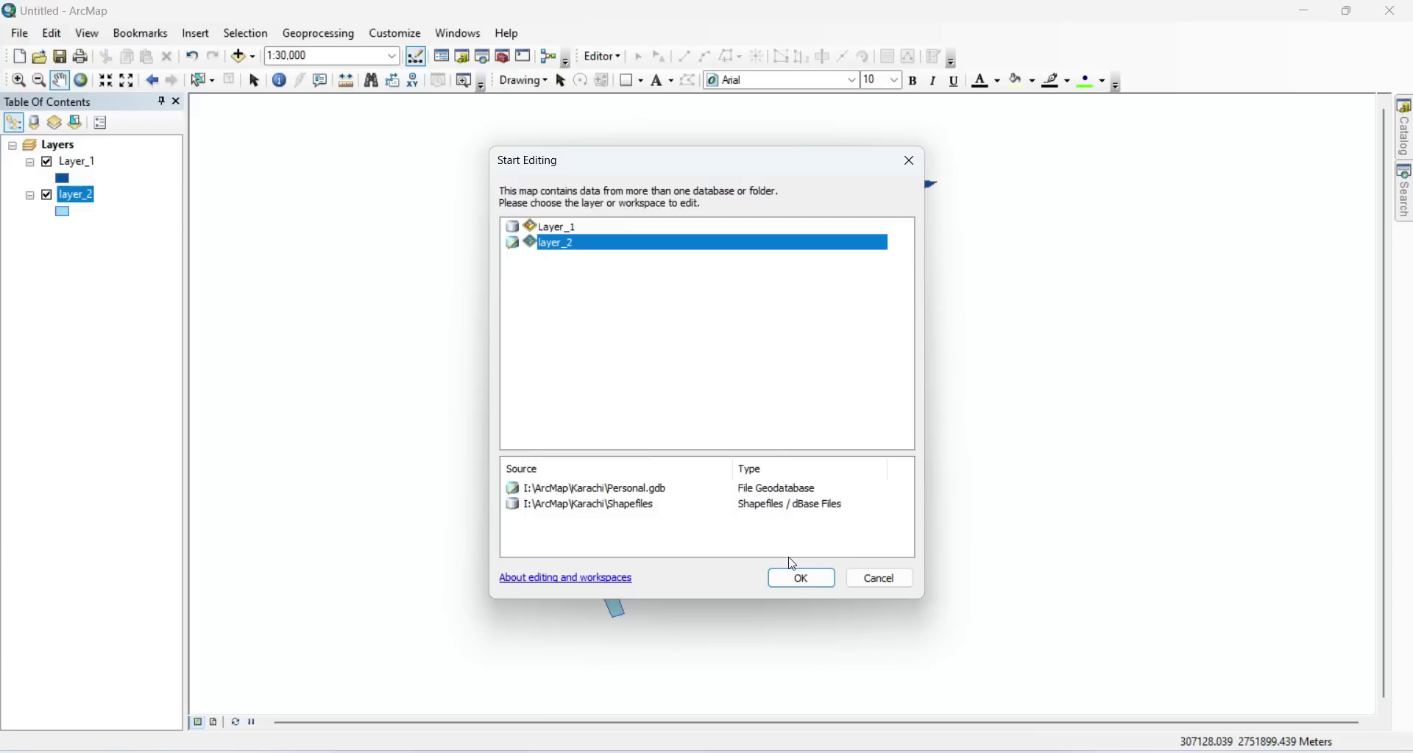
left_click(806, 582)
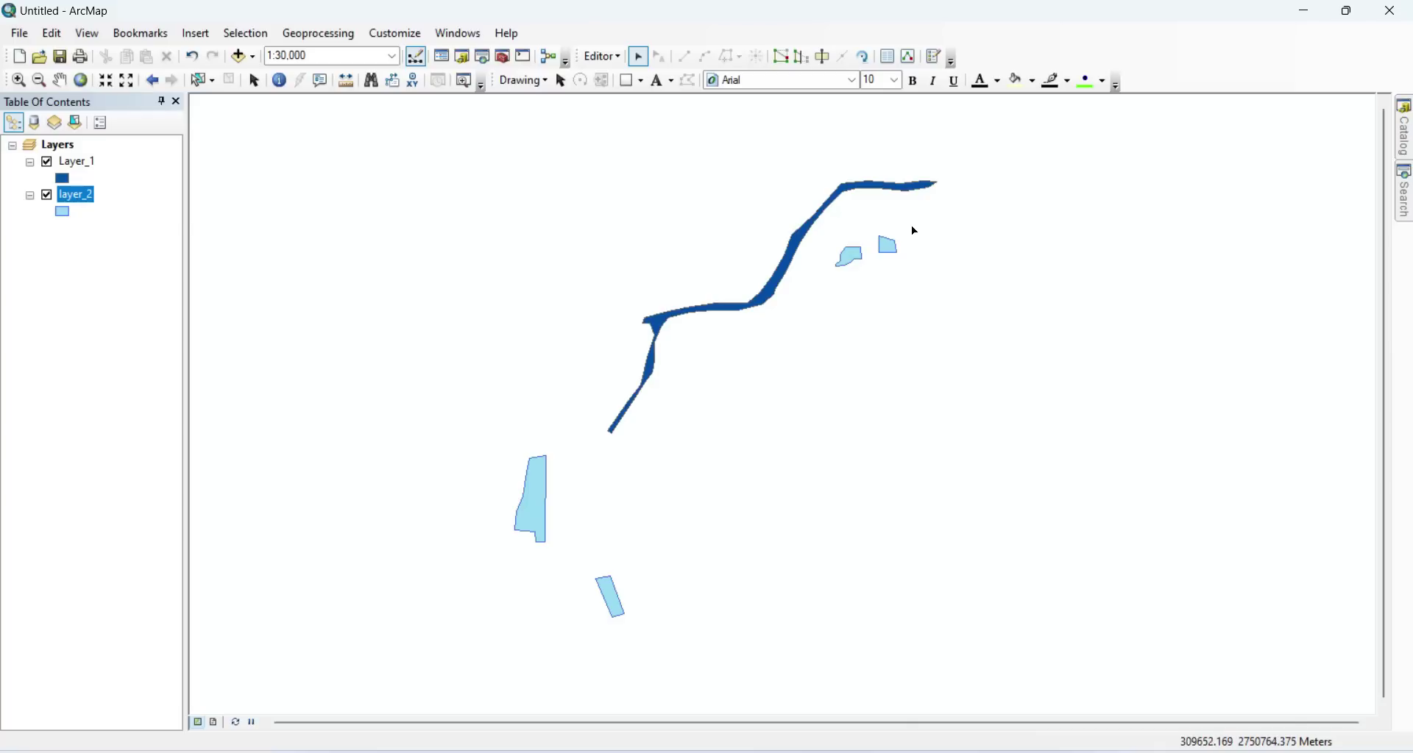
left_click_drag(911, 225, 834, 273)
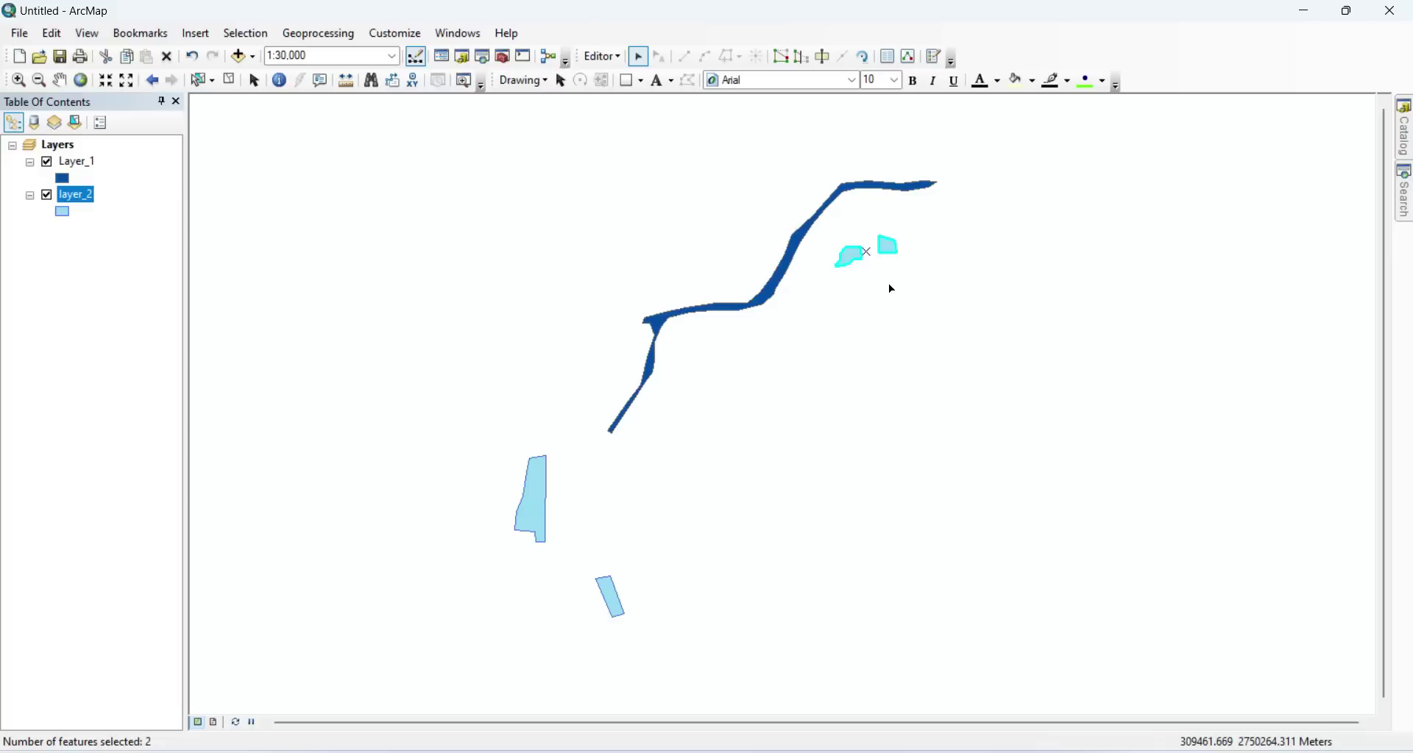
Step: Copy the two selected small water polygons from the context menu
right_click(797, 314)
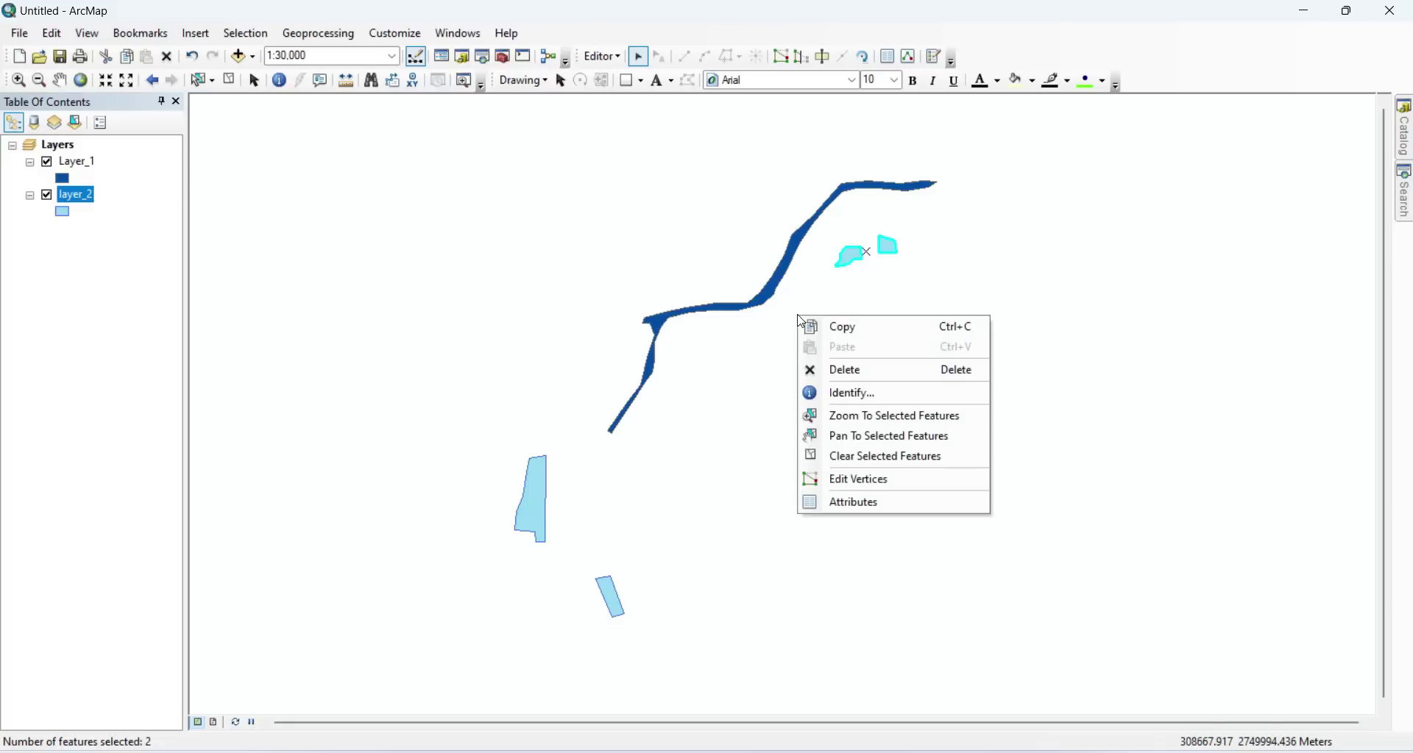
left_click(874, 328)
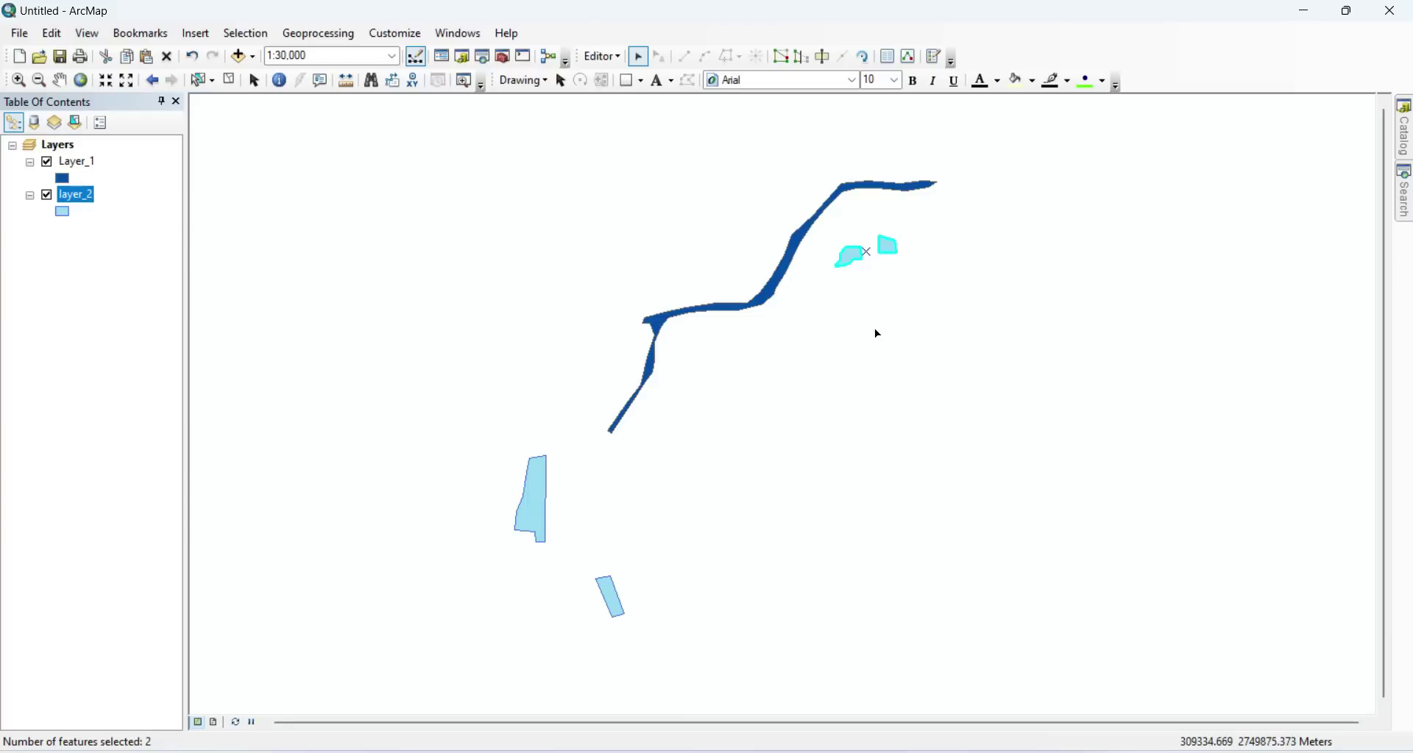
Step: Stop the layer_2 edit session and pick Layer_1 in the Table of Contents
left_click(603, 57)
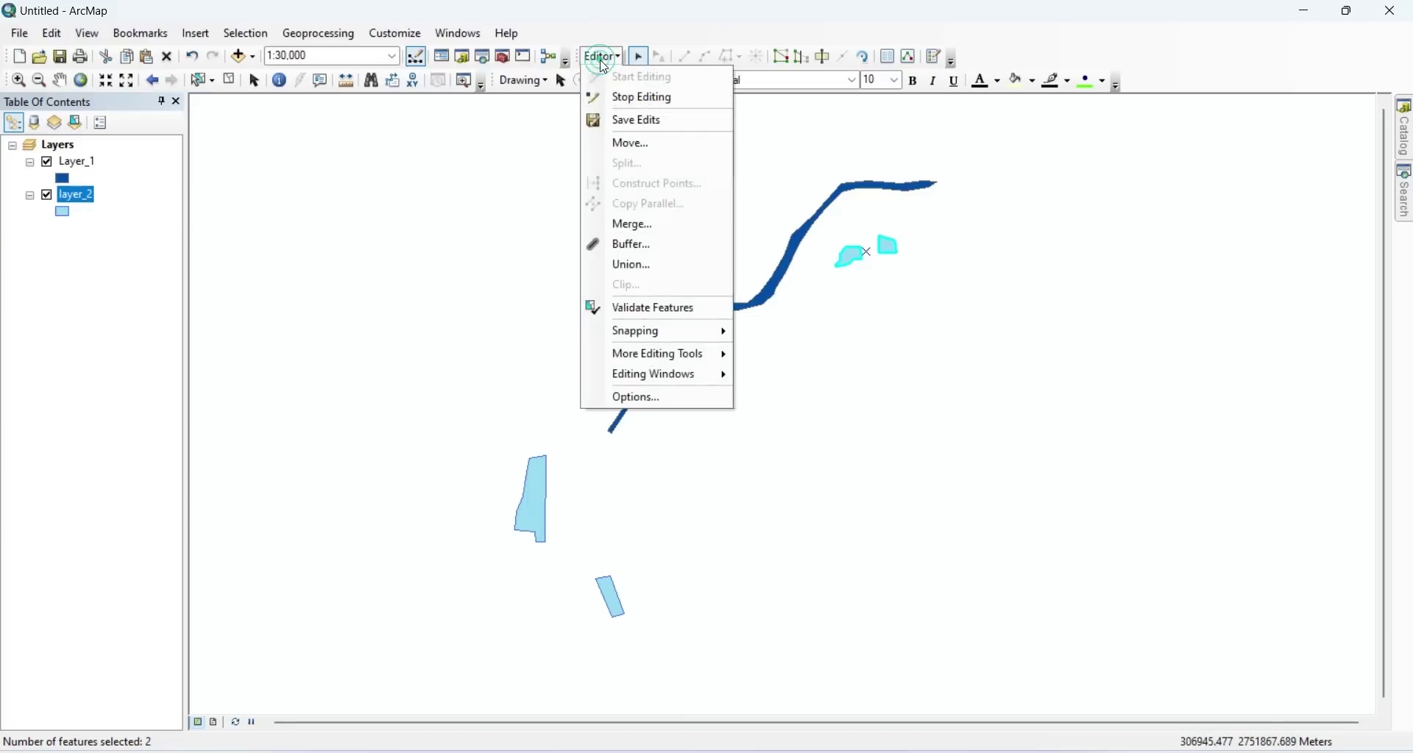
left_click(639, 98)
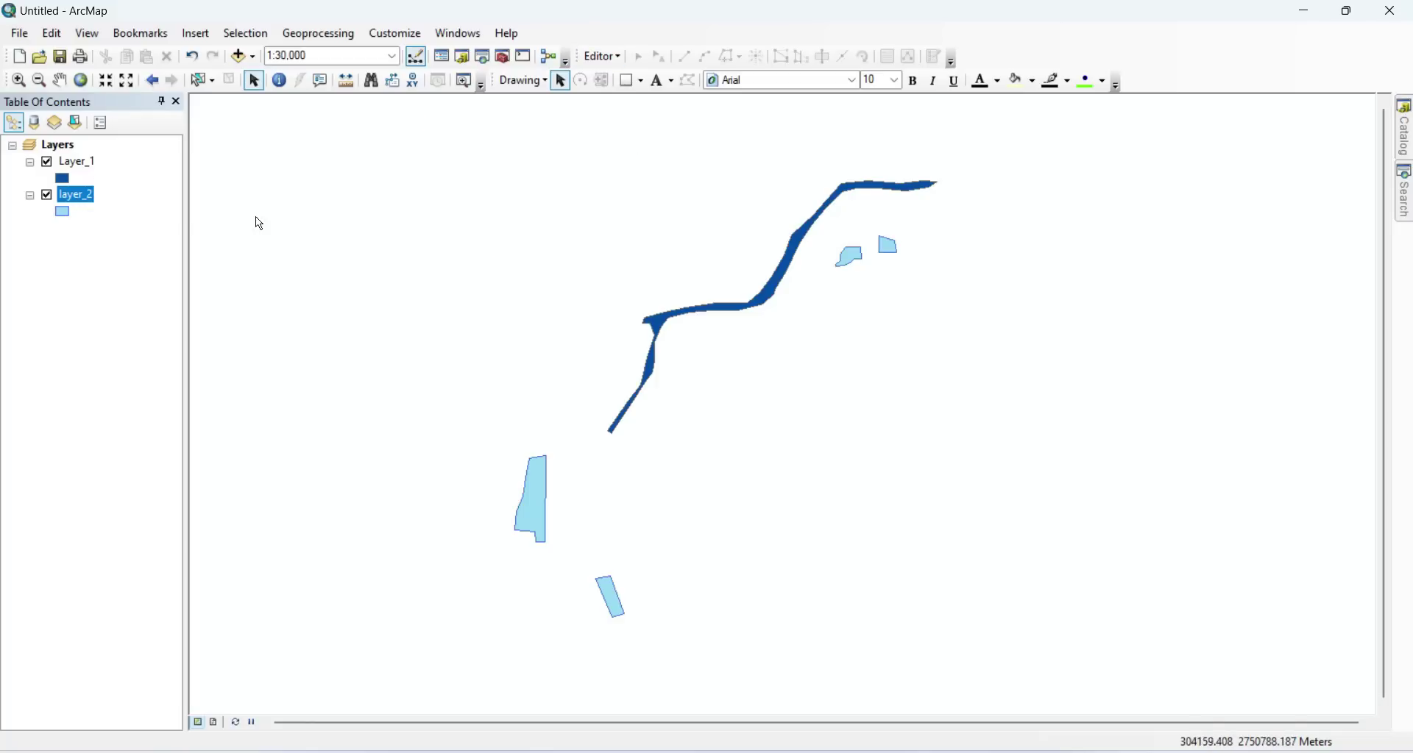
left_click(78, 163)
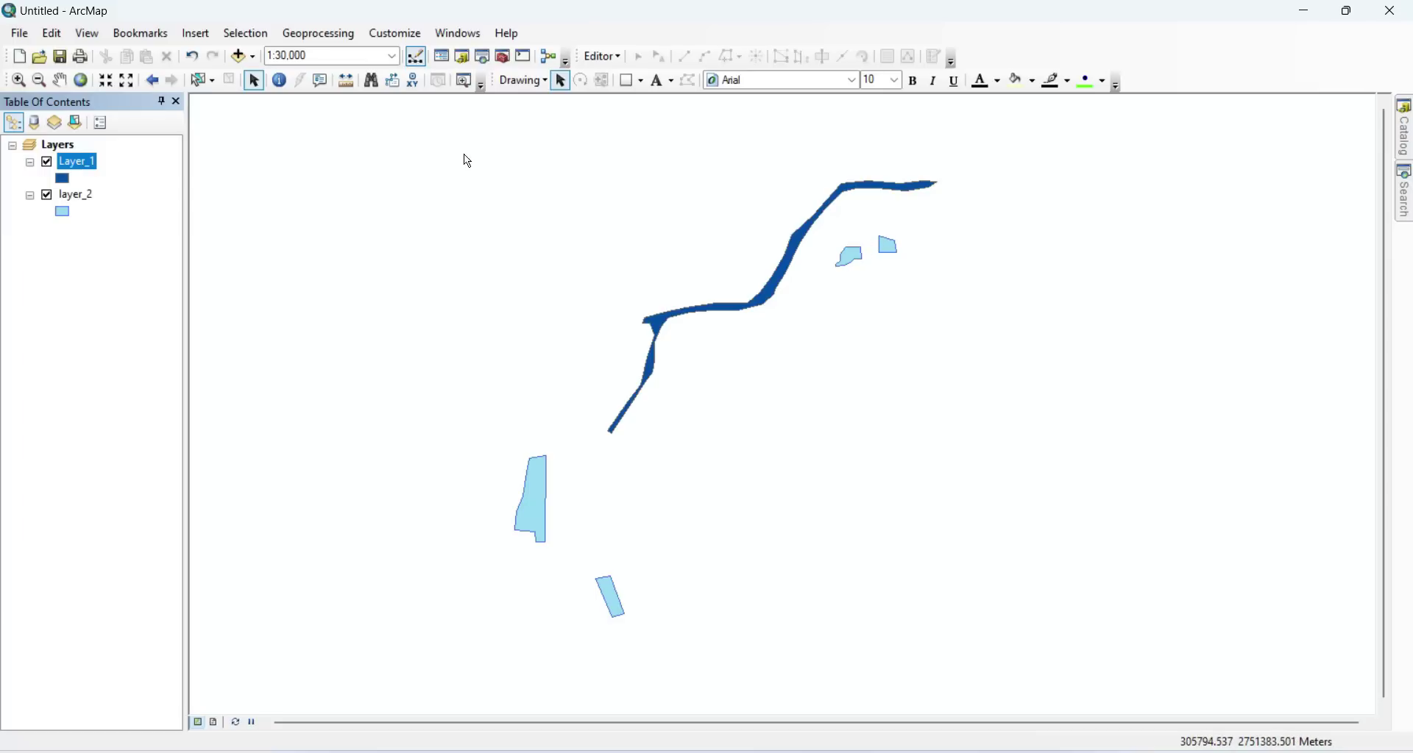
Step: Start editing via Layer_1's Edit Features menu and confirm Stop Editing is enabled
left_click(605, 57)
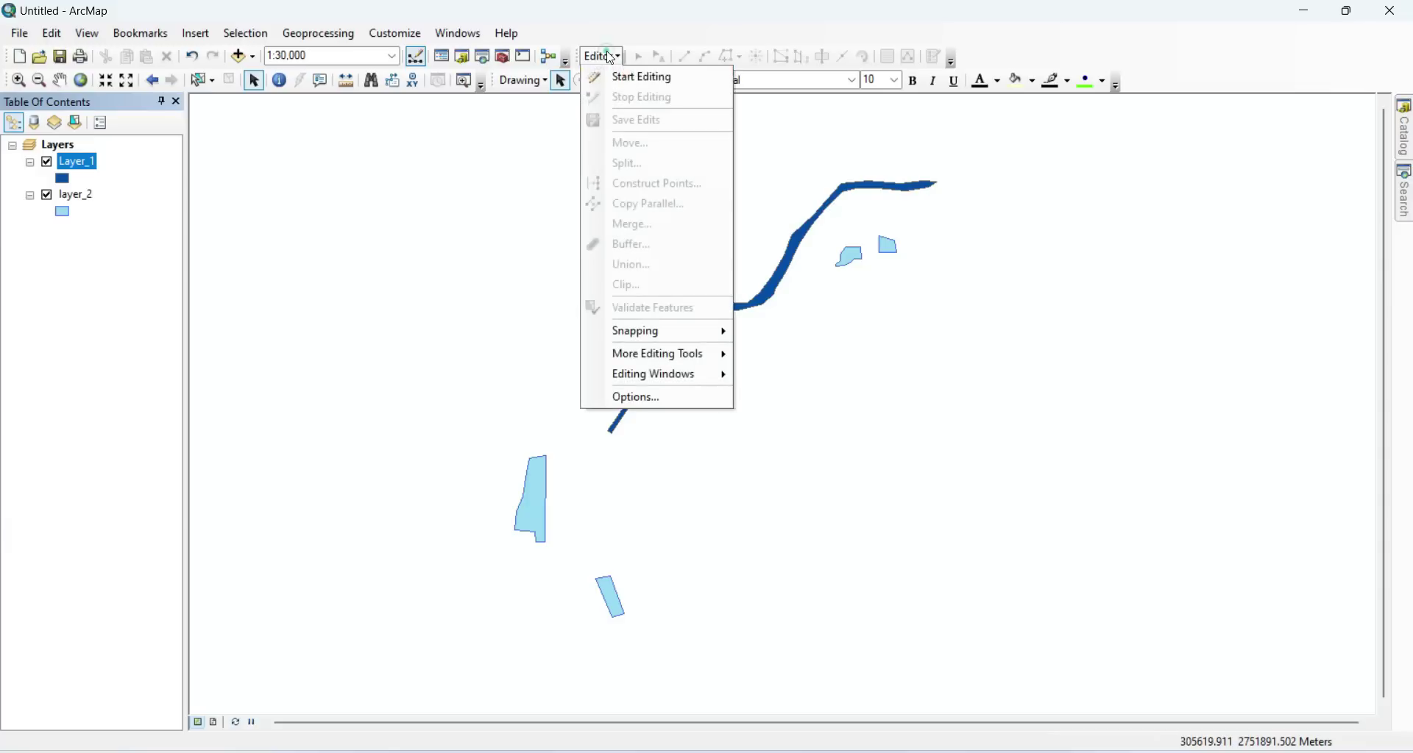
left_click(88, 169)
right_click(88, 169)
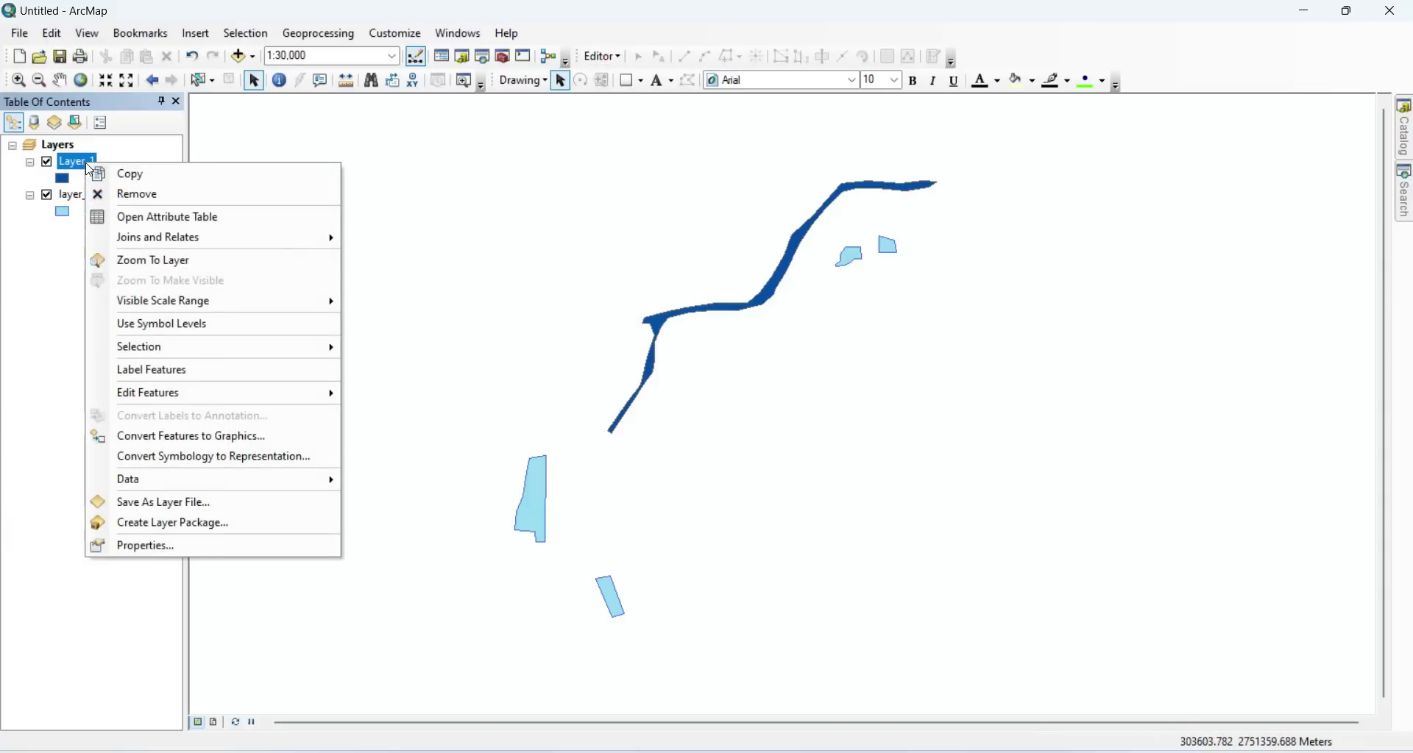
mouse_move(159, 401)
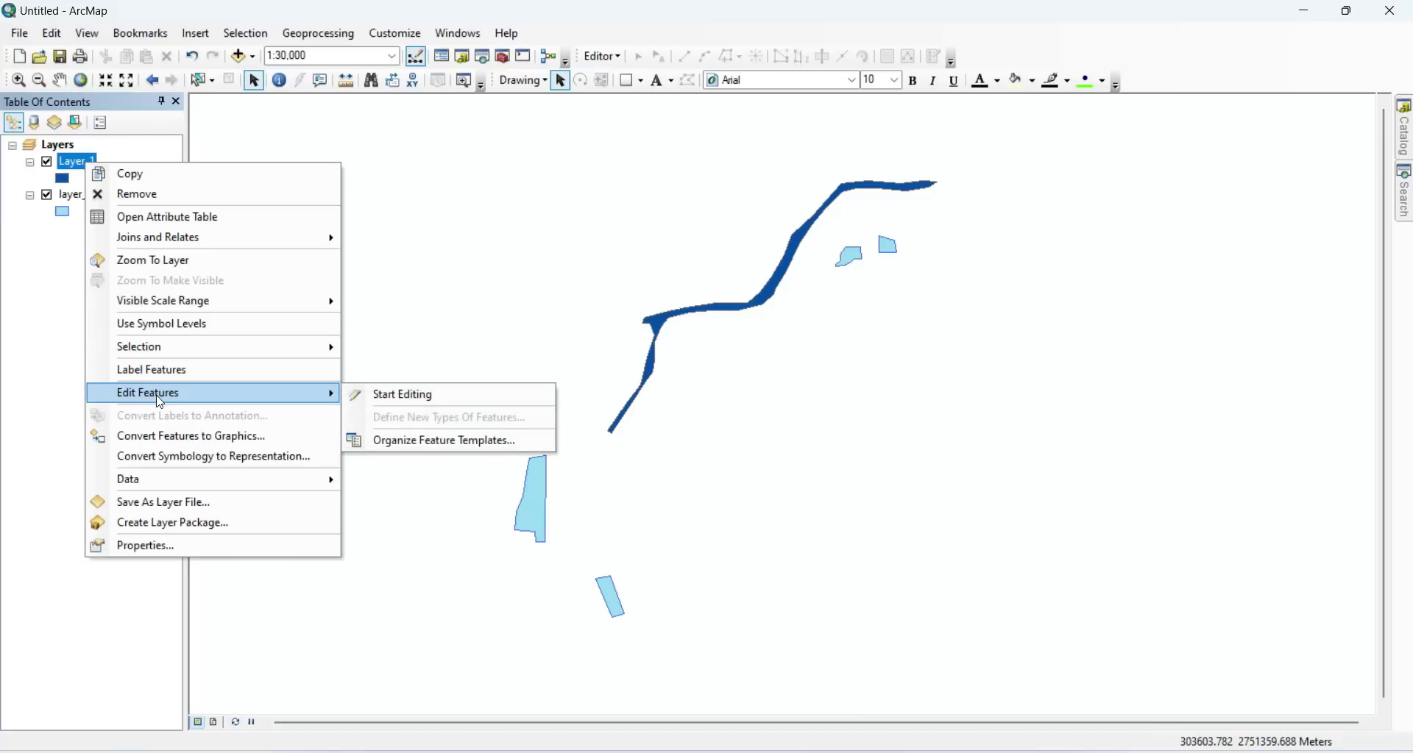
left_click(395, 396)
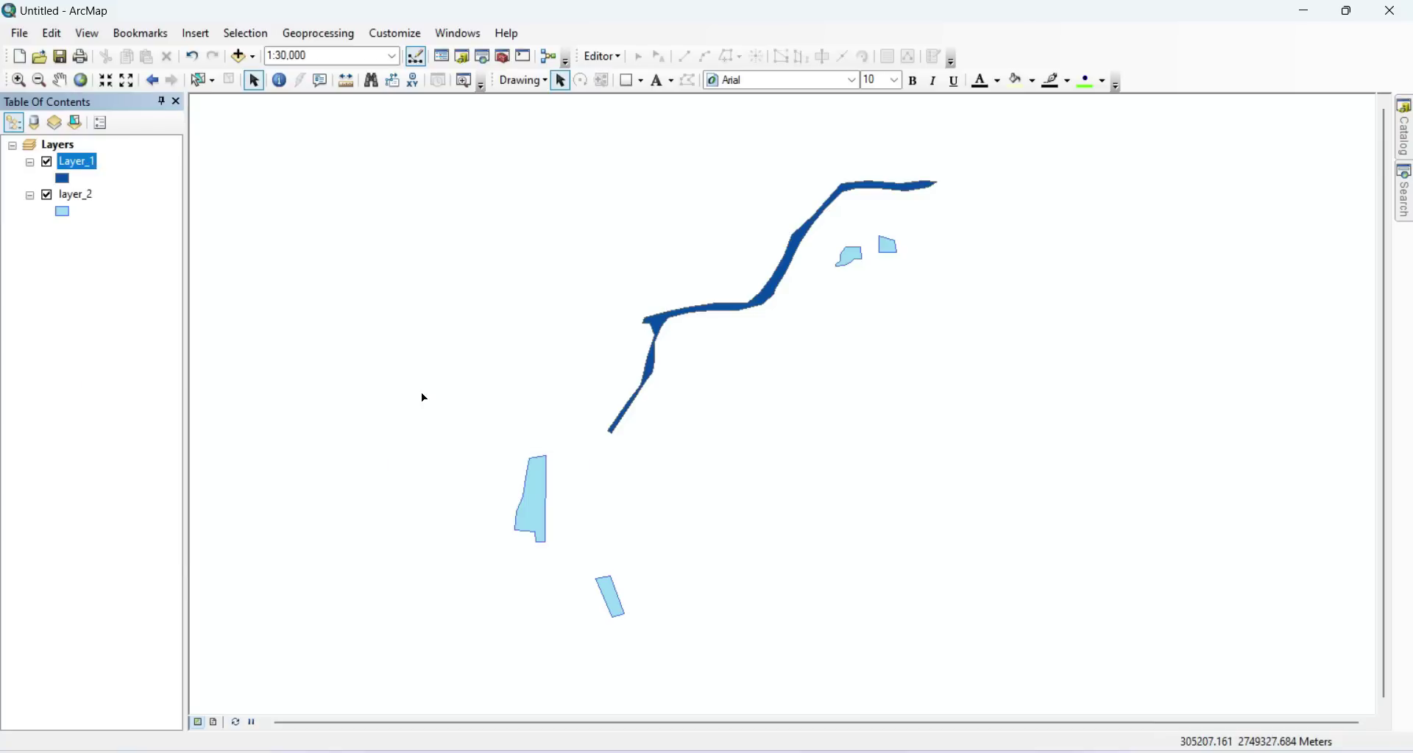
left_click(600, 56)
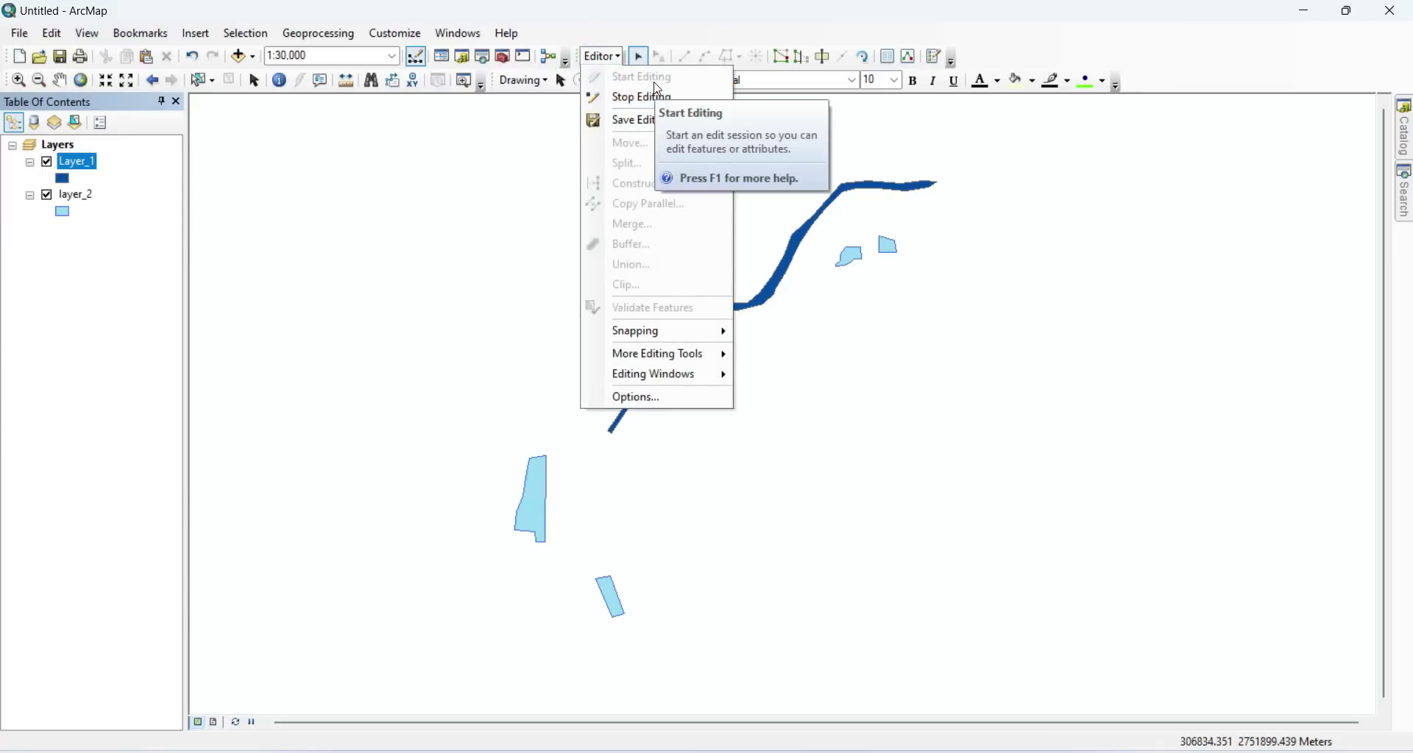
left_click(816, 403)
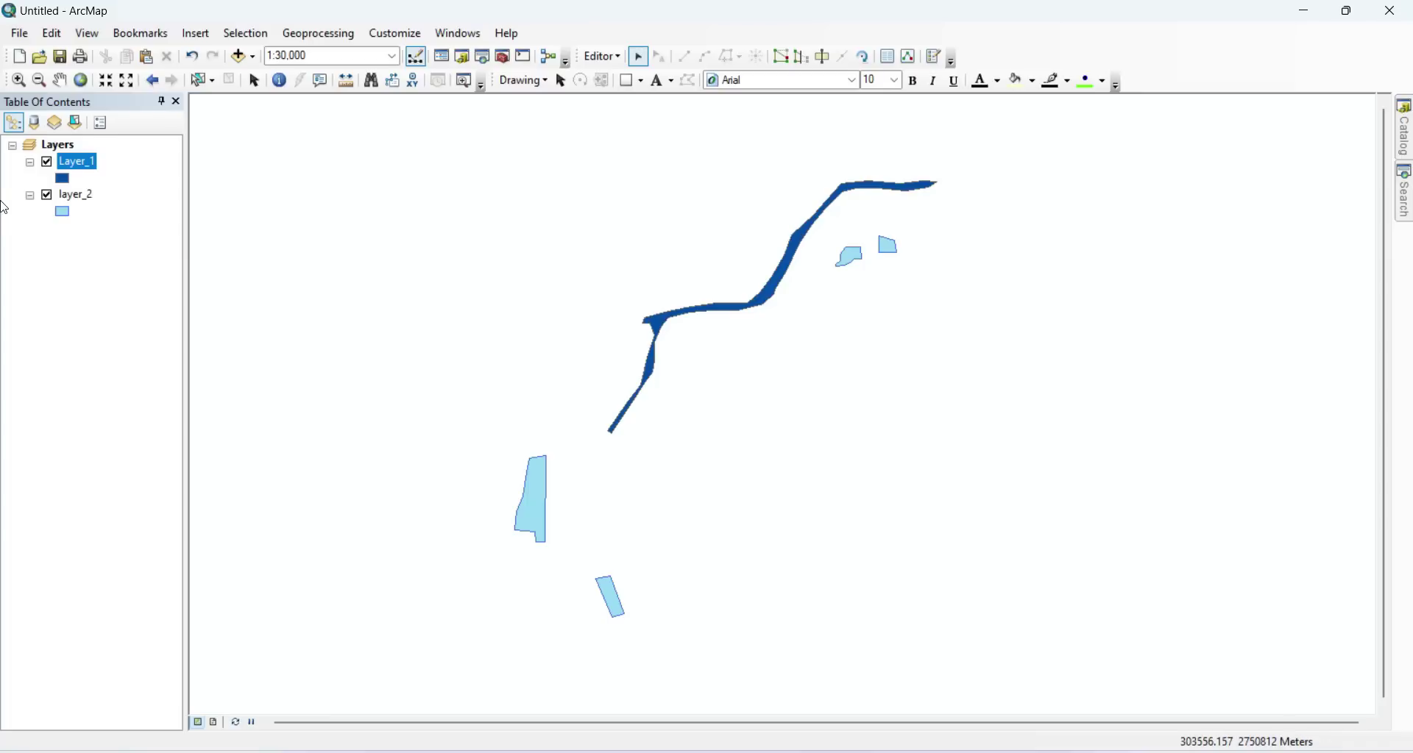
Step: Paste the two copied polygons onto the map with Layer_1 as the target layer
right_click(773, 366)
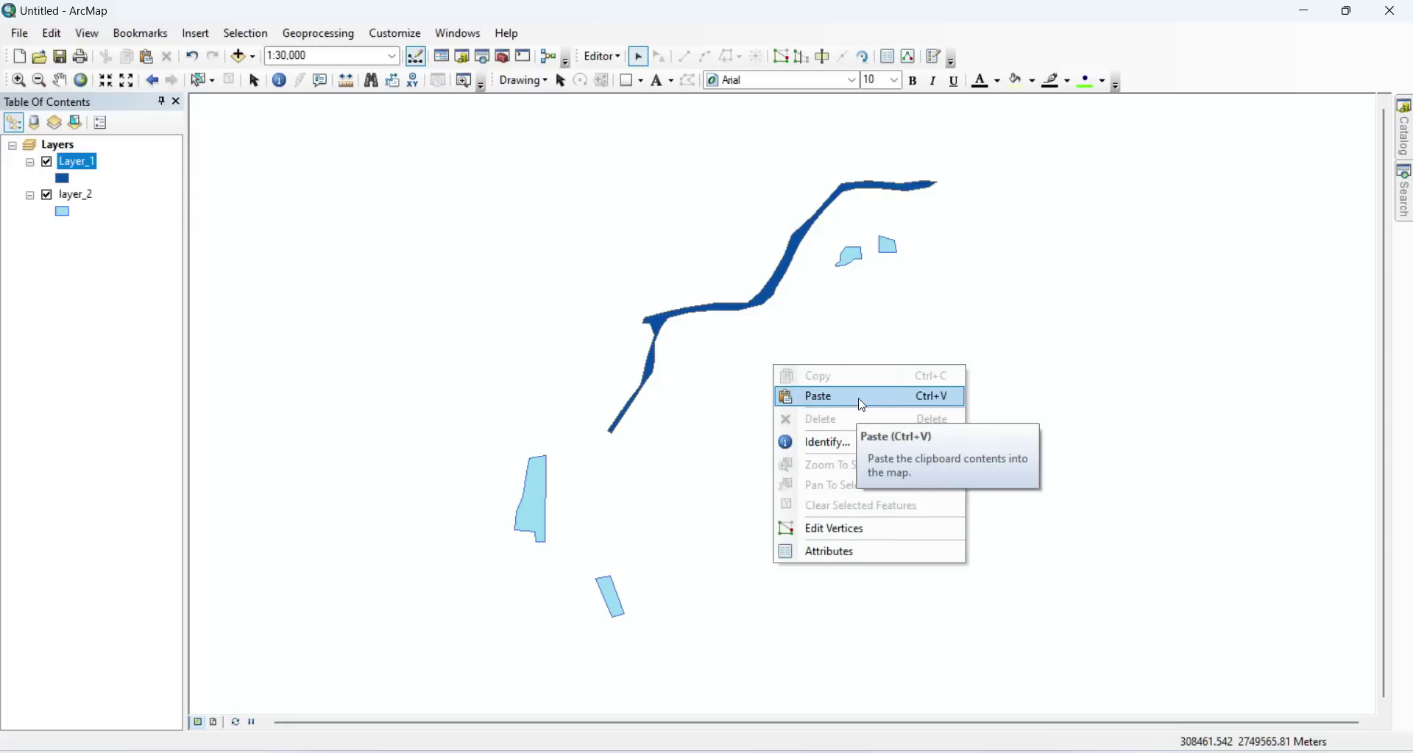
left_click(815, 401)
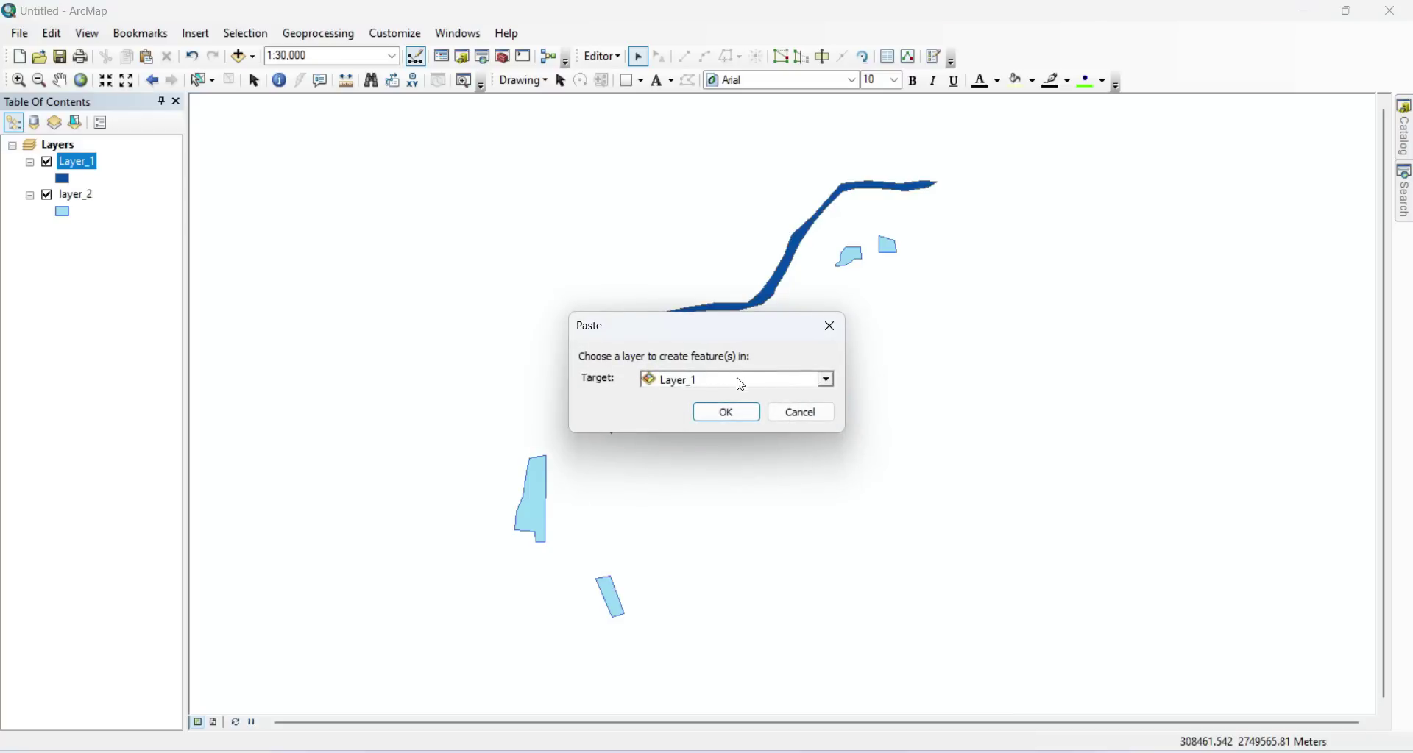
left_click(830, 384)
left_click(833, 390)
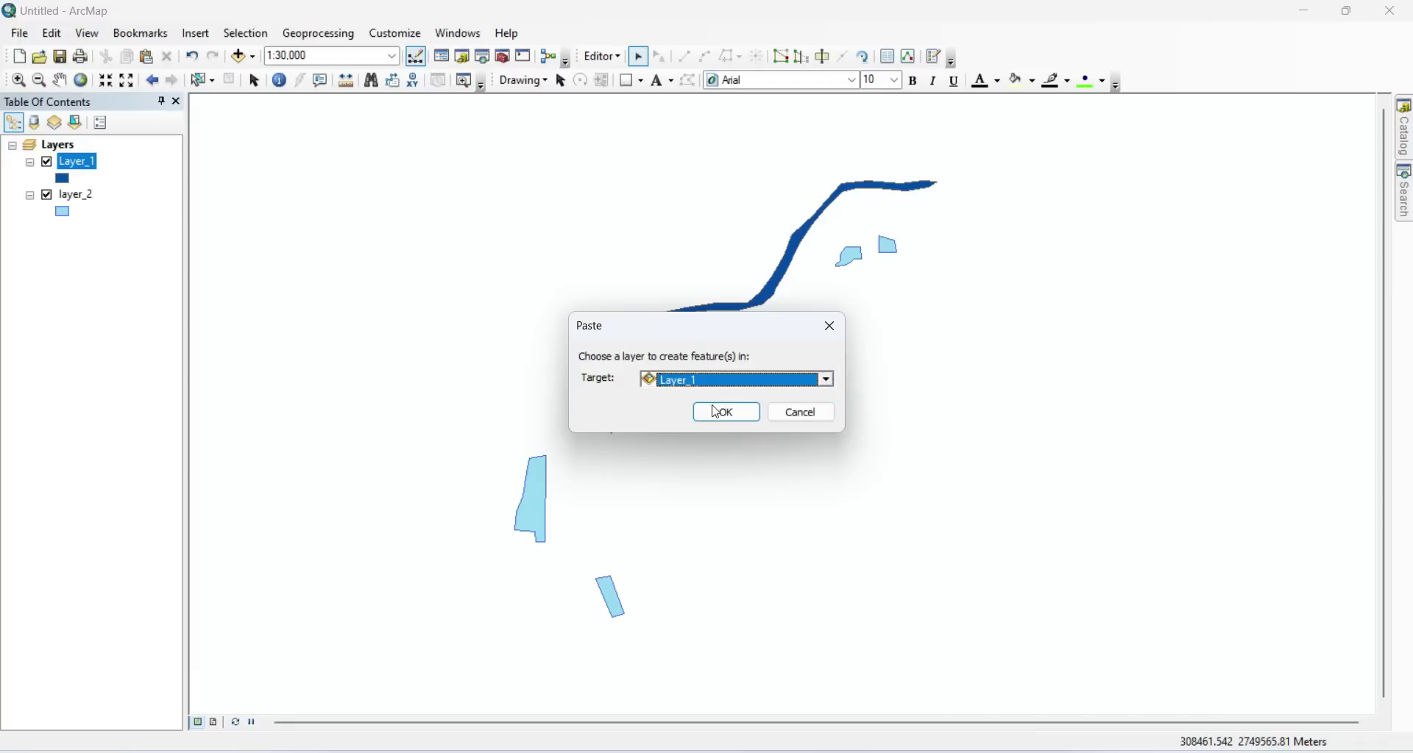
left_click(828, 384)
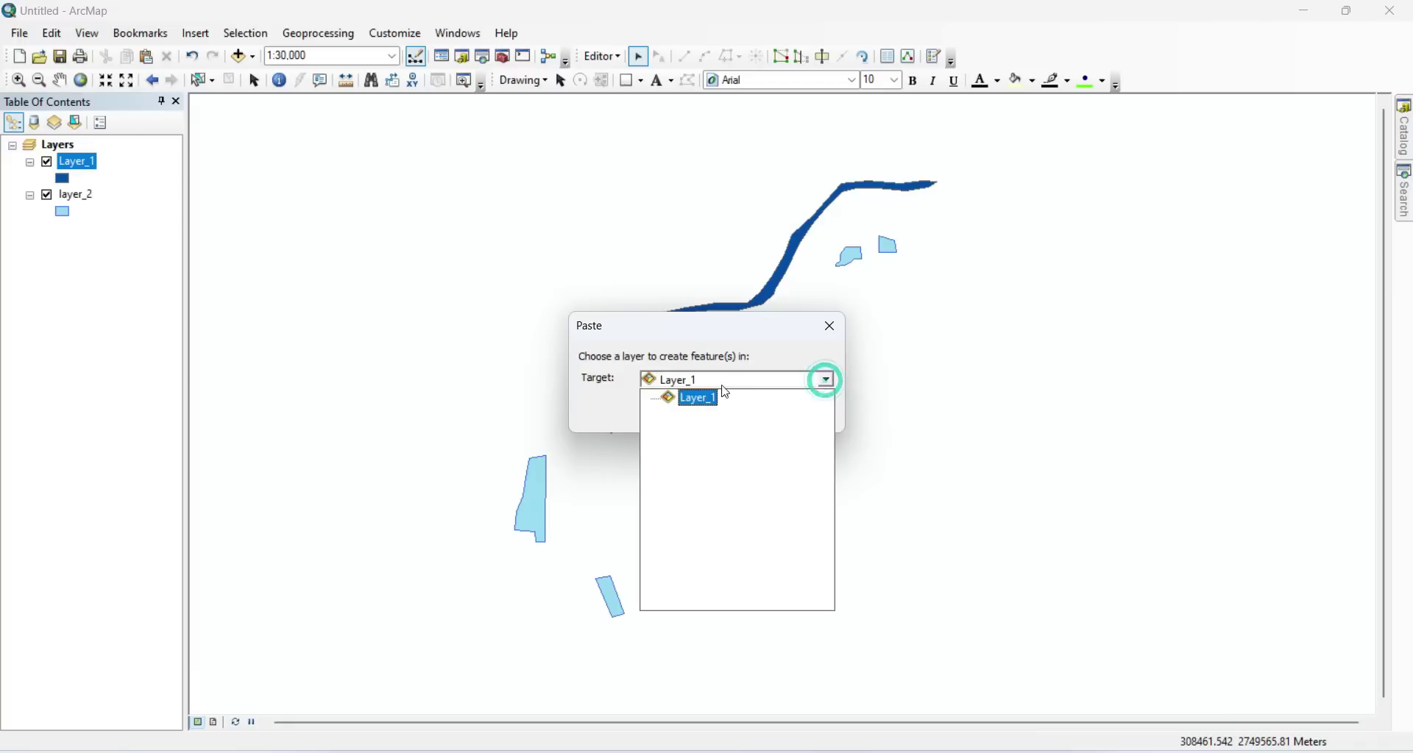
left_click(822, 382)
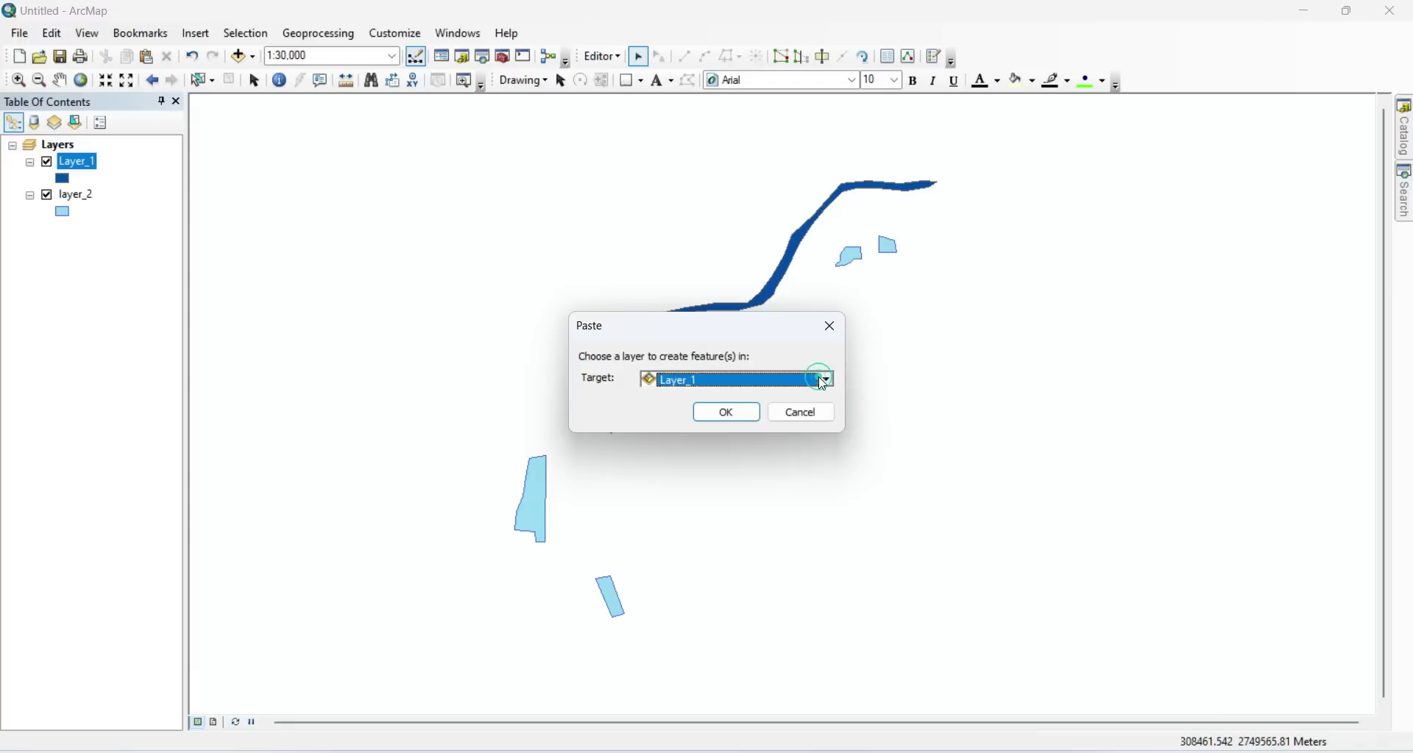
left_click(729, 414)
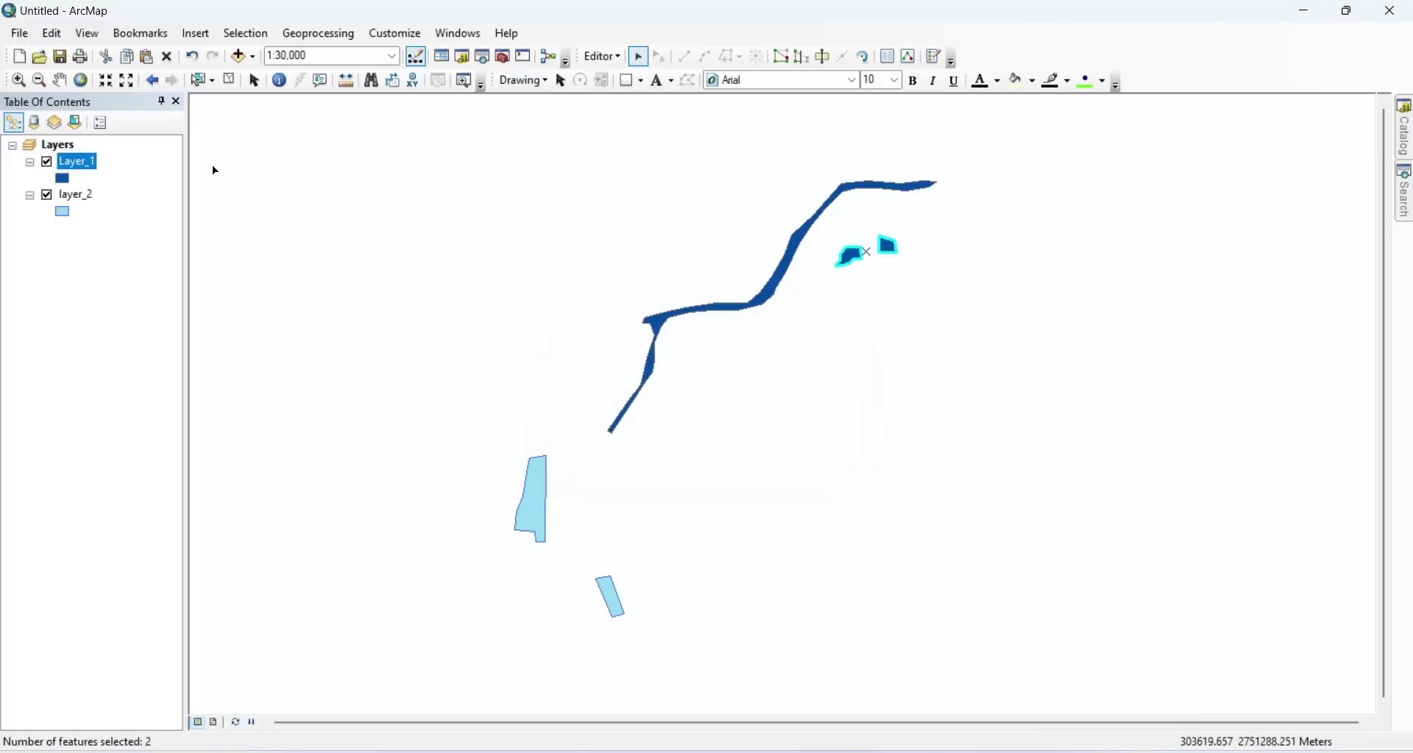
Step: Switch off layer_2, then reselect and clear the two pasted polygons on the map
left_click(44, 195)
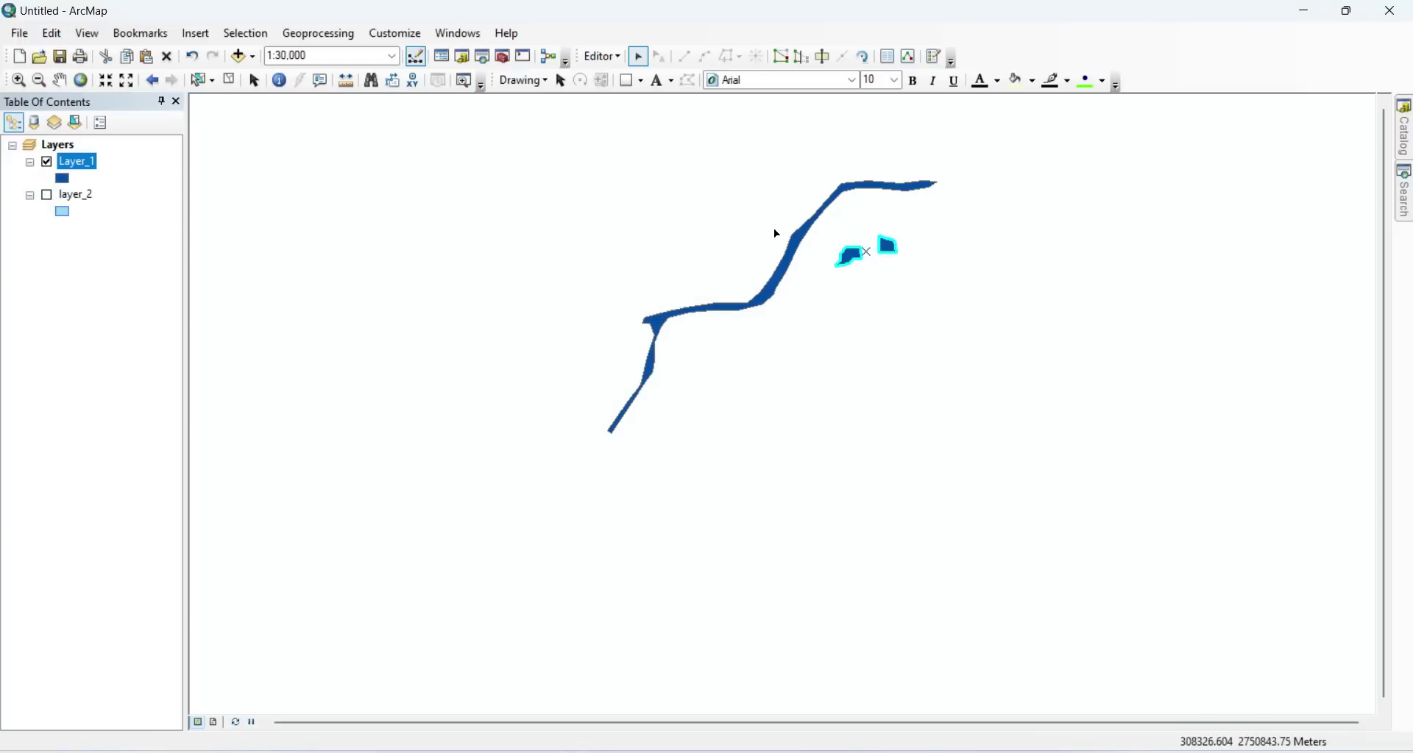
left_click(874, 299)
left_click_drag(916, 226, 817, 279)
left_click(817, 284)
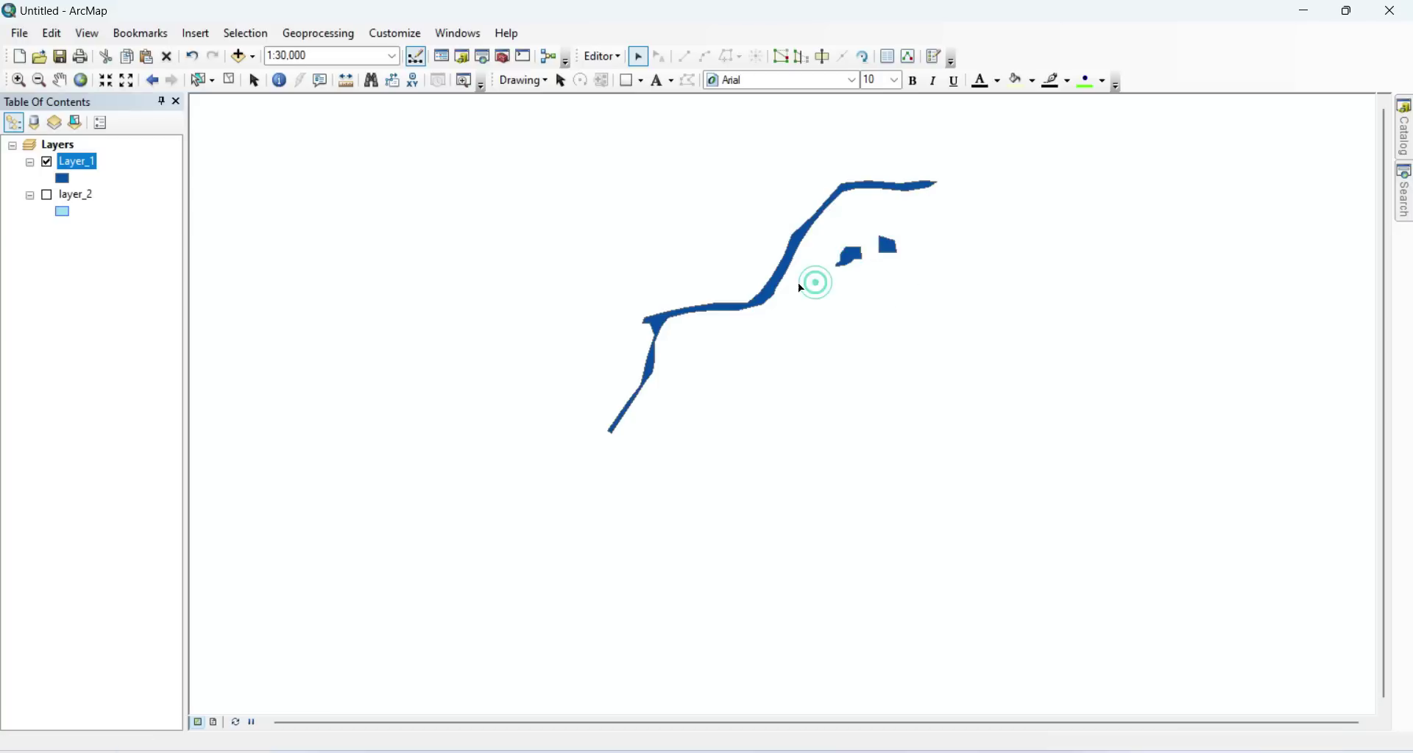
Step: Select records FID 1 and 2 in Layer_1's attribute table, then close it
right_click(74, 168)
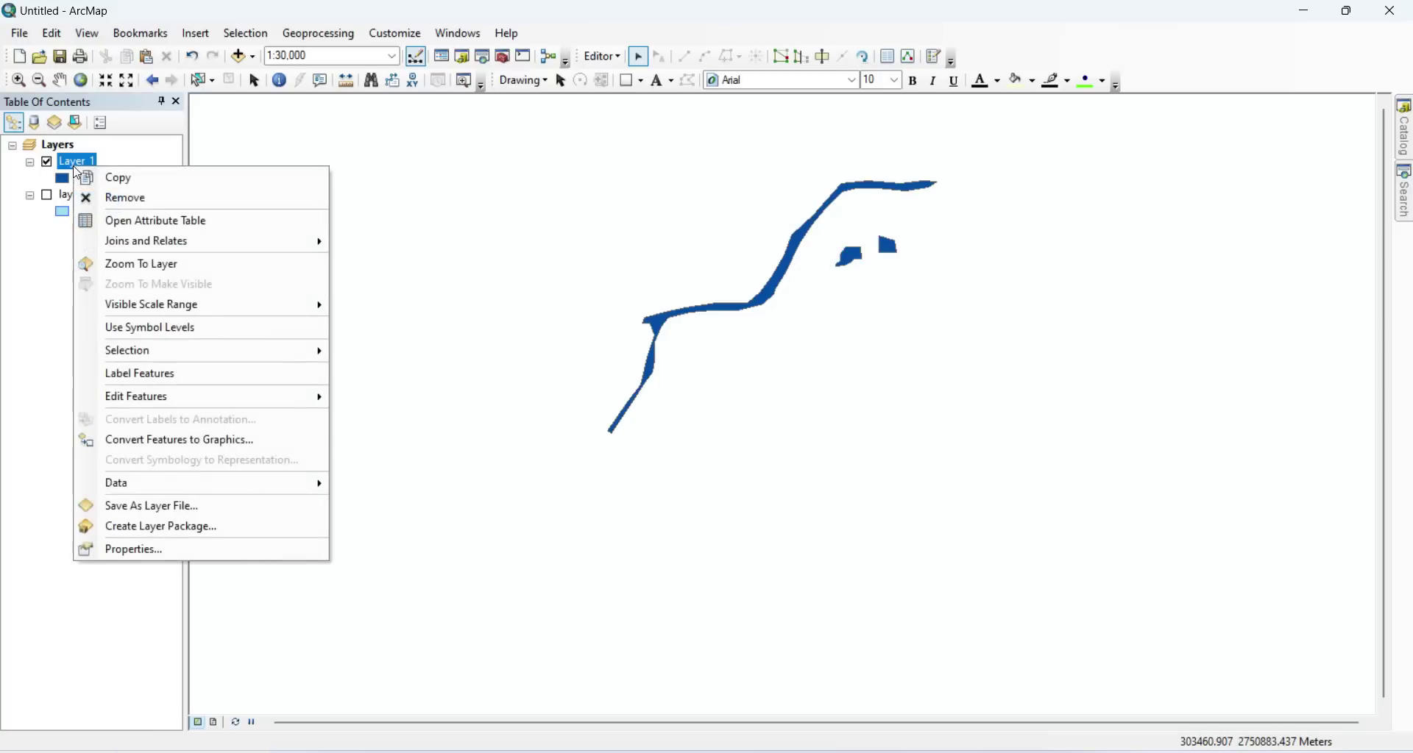
left_click(142, 222)
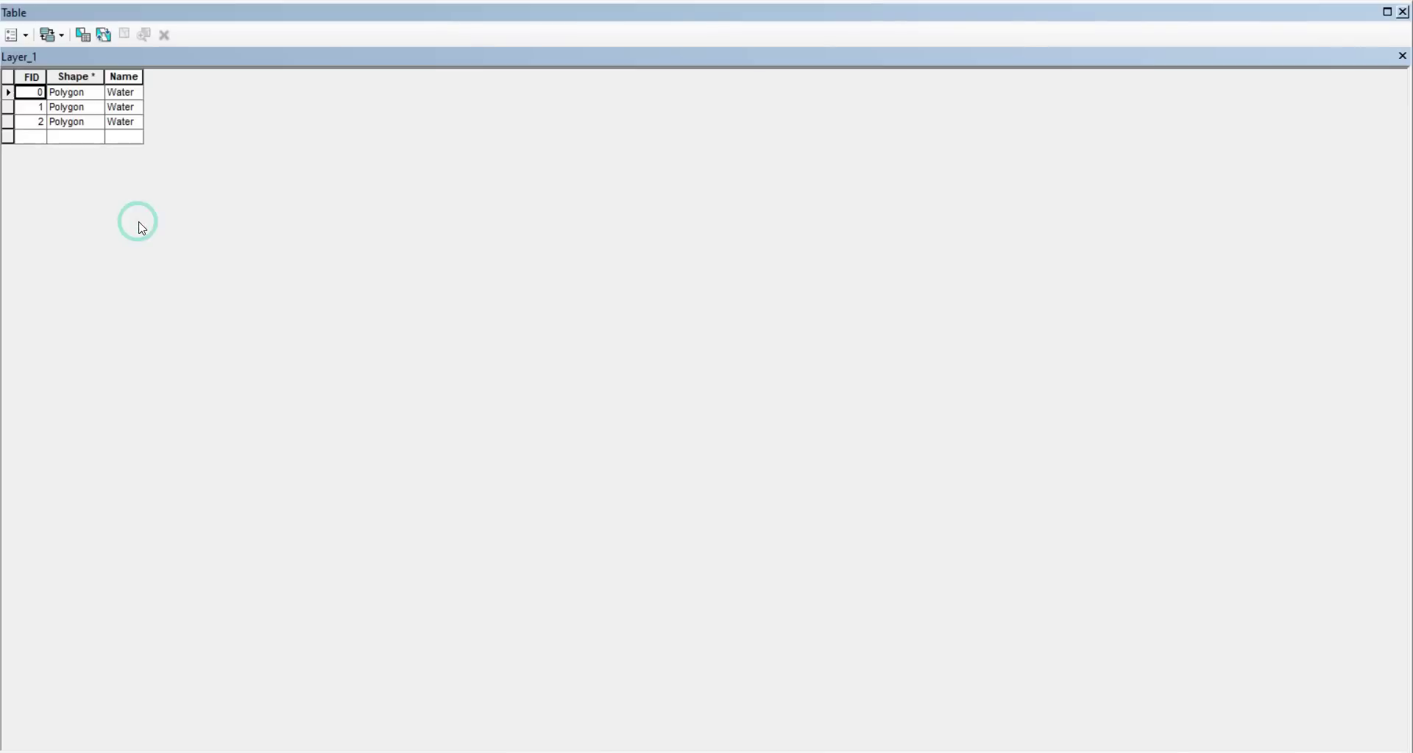
left_click_drag(8, 111, 9, 136)
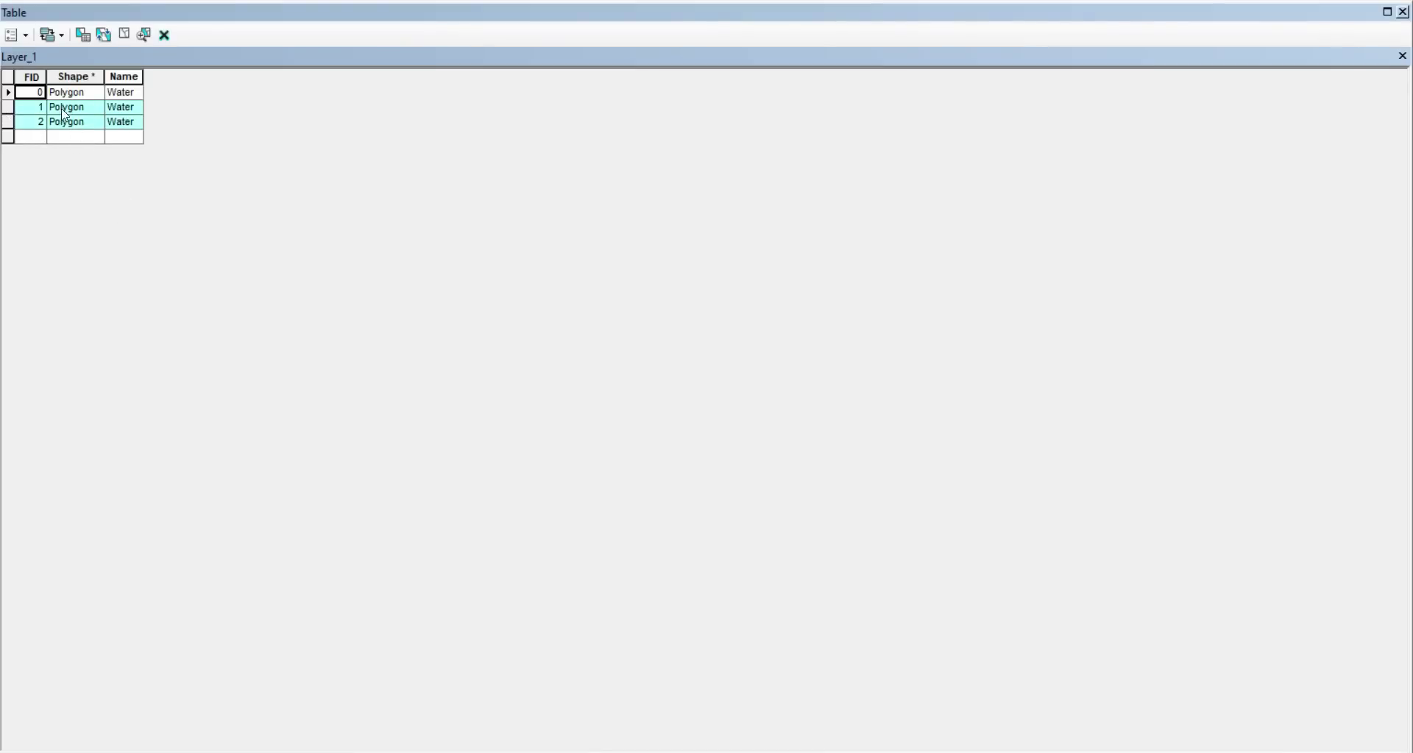
left_click(1402, 12)
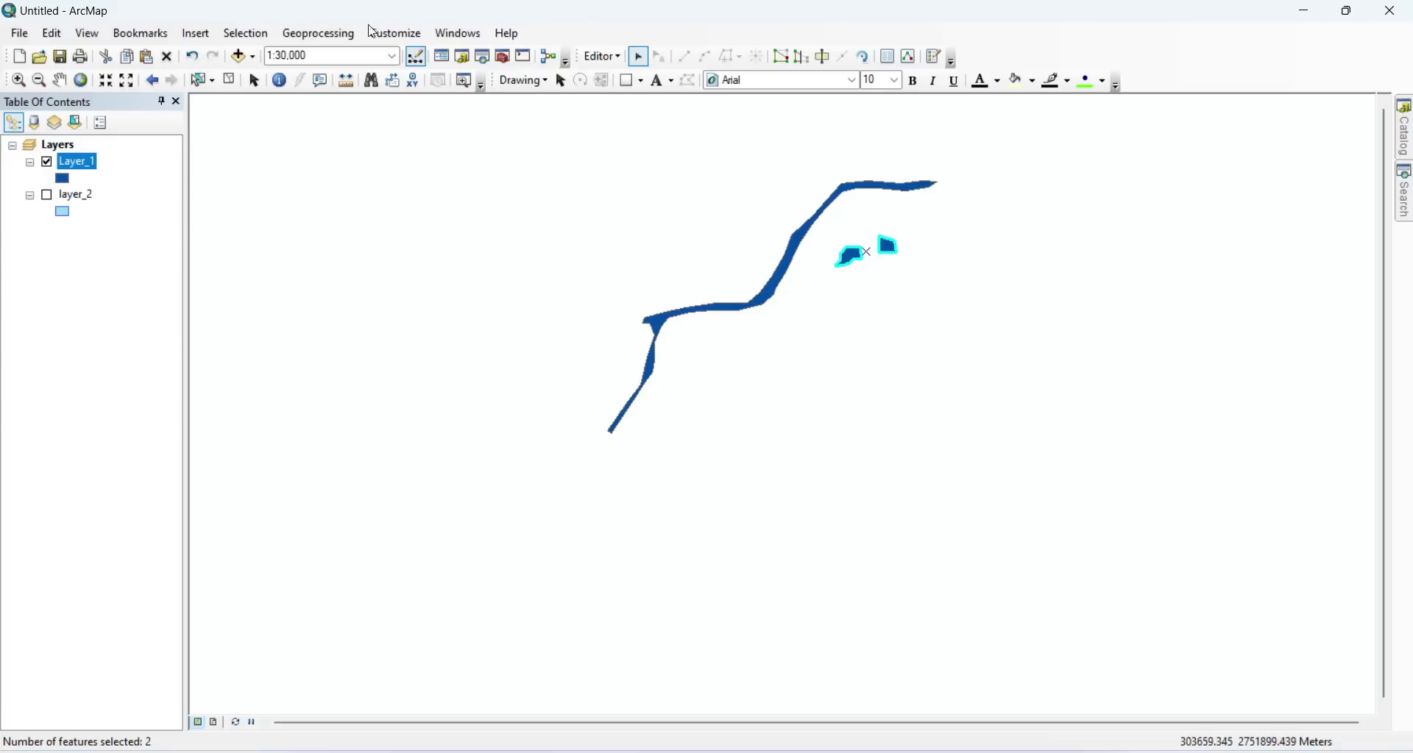
Step: Stop editing and choose Yes to save the Layer_1 edits
left_click(605, 56)
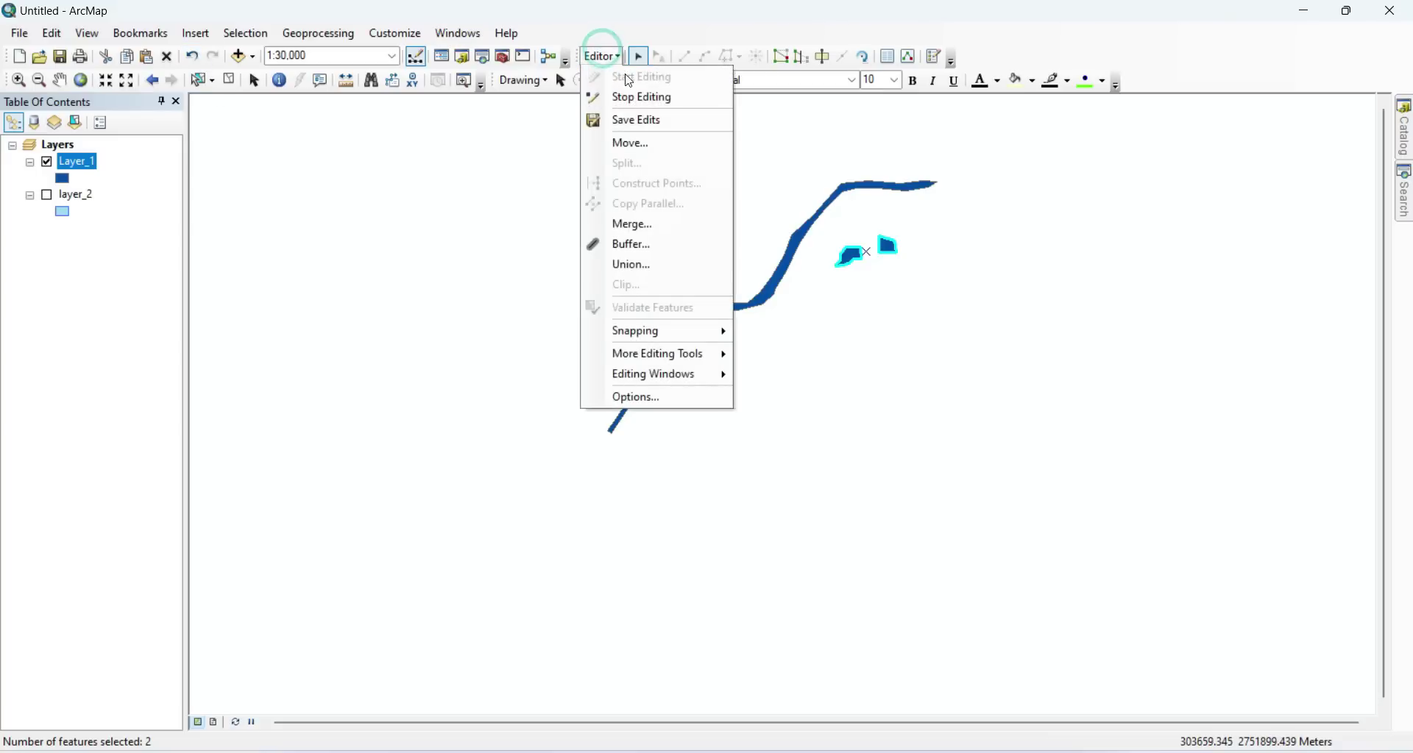
left_click(654, 104)
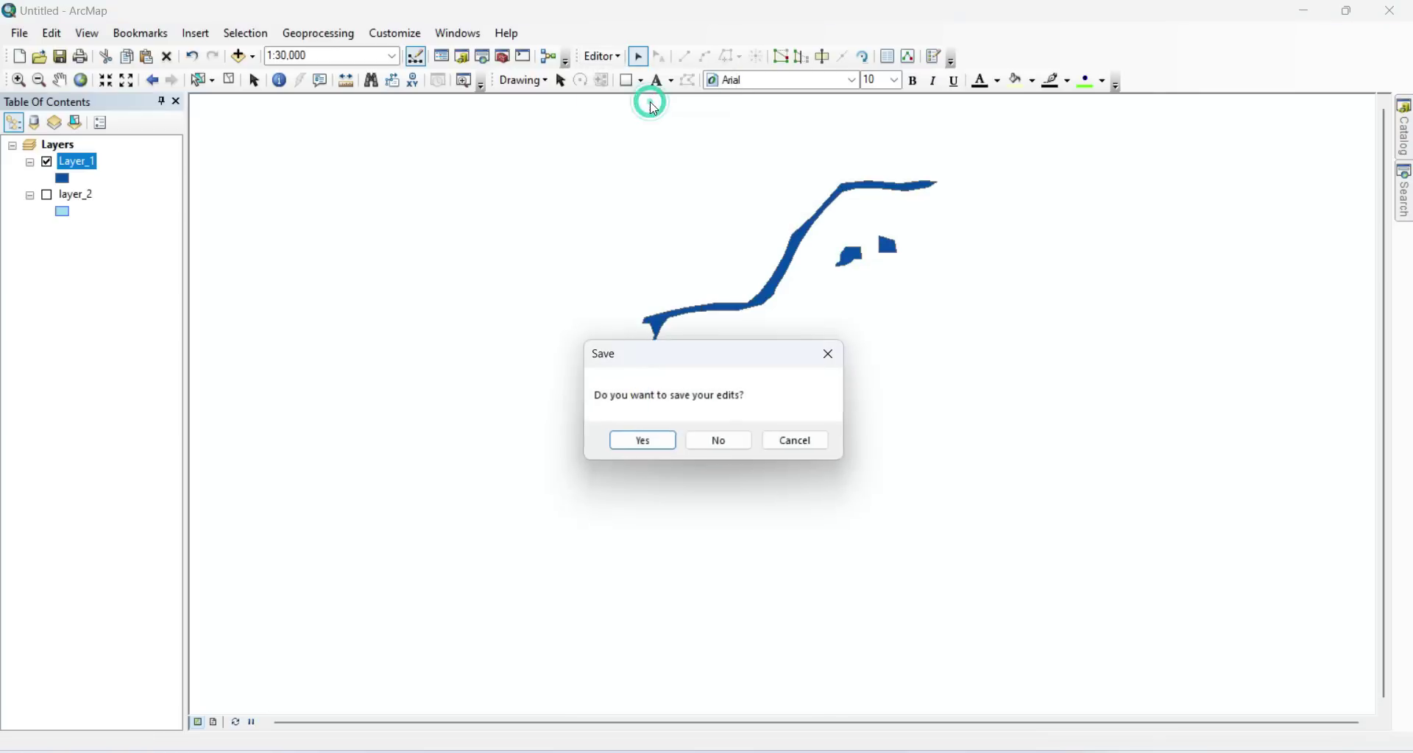
left_click(645, 440)
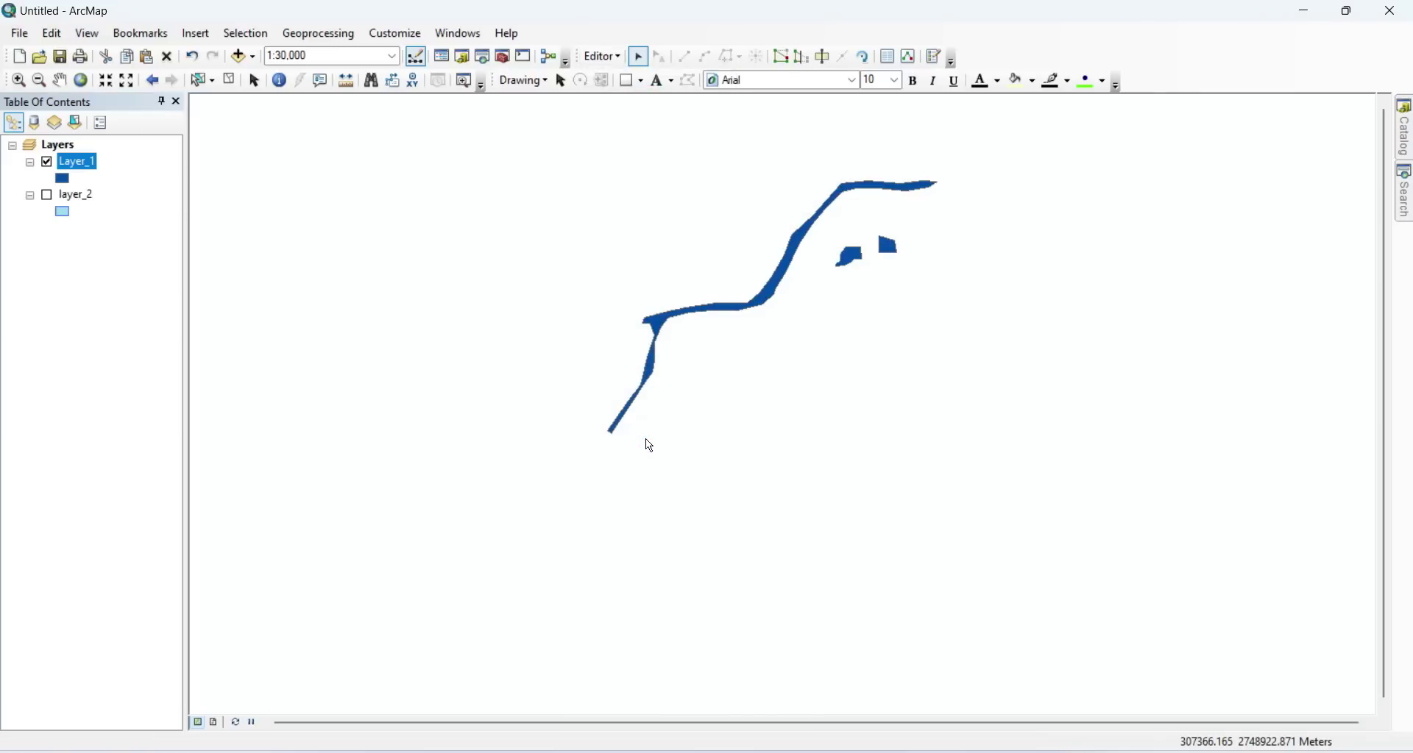